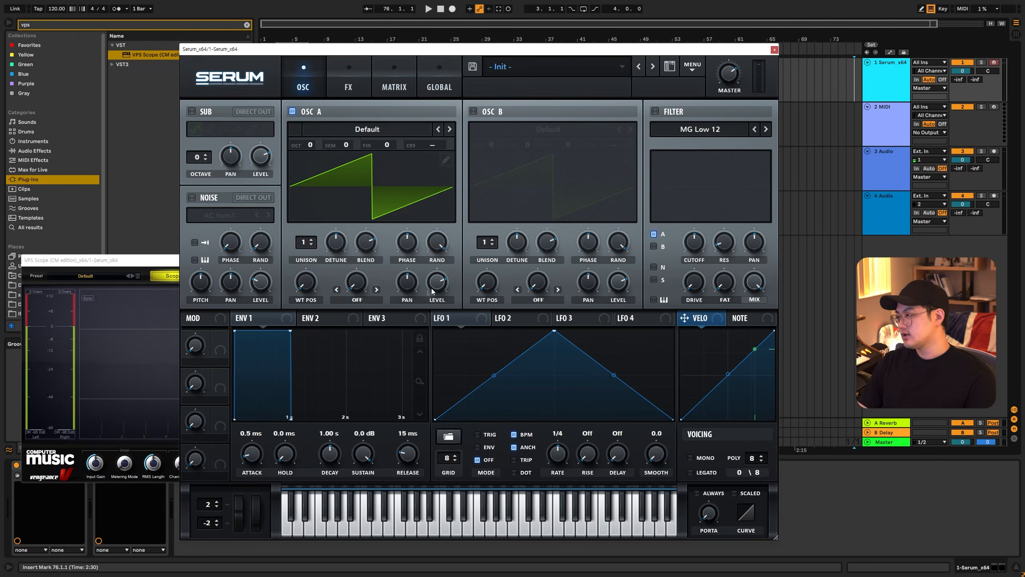
- Set oscillator A's warp mode to AM (from B) and pan the oscillator slightly to the left
click(357, 299)
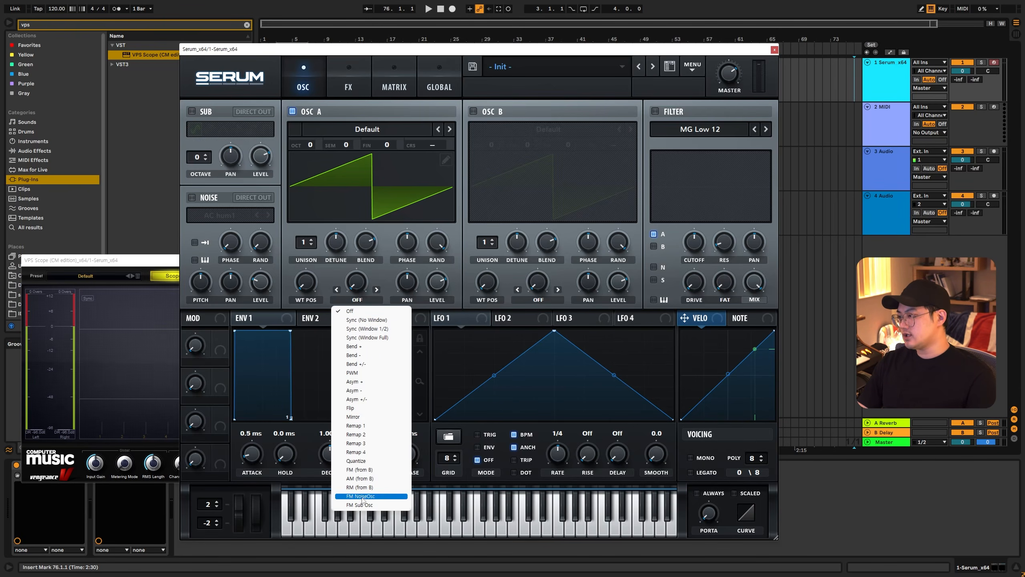
click(423, 288)
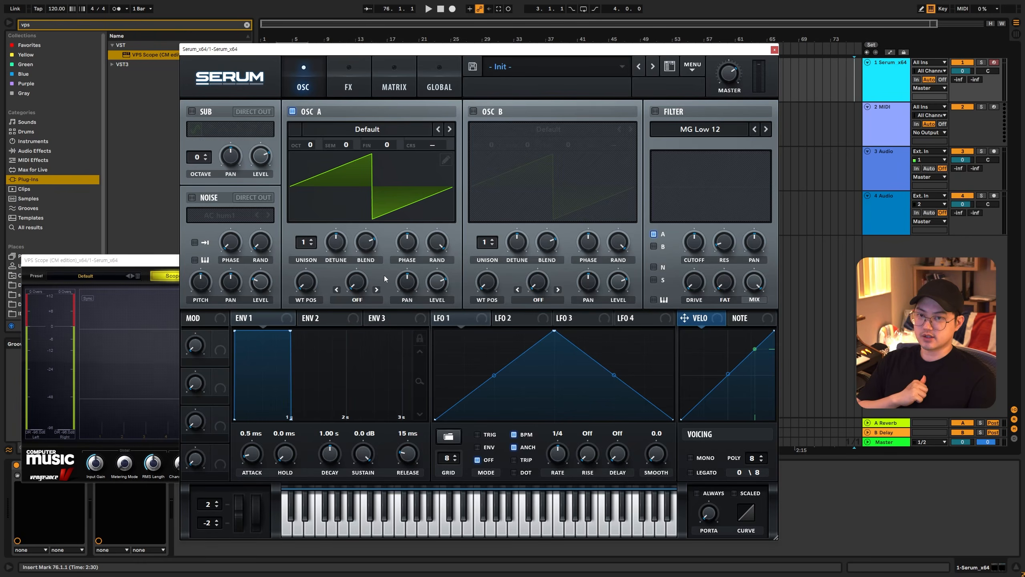
click(358, 299)
click(366, 478)
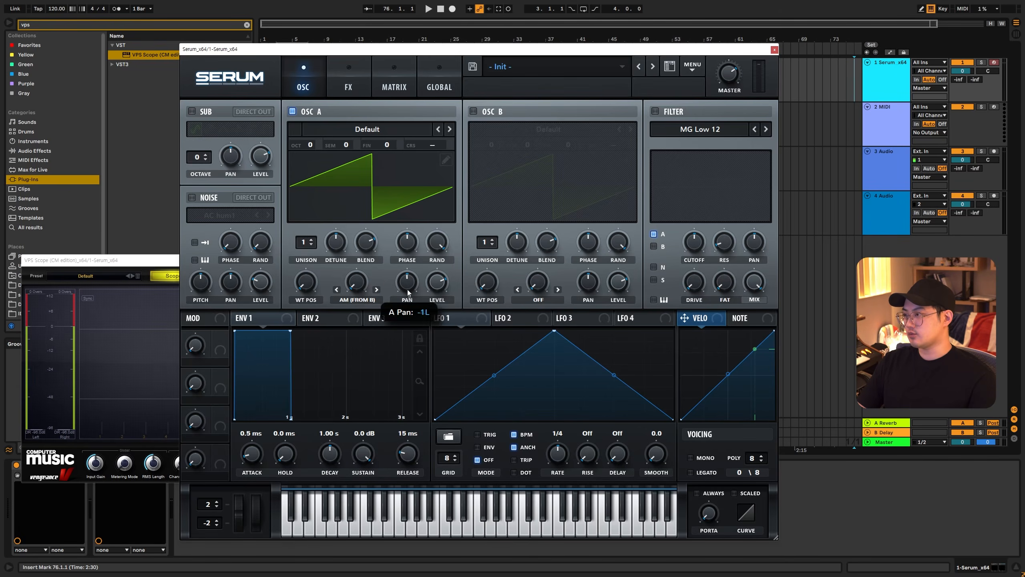
drag(408, 289, 434, 284)
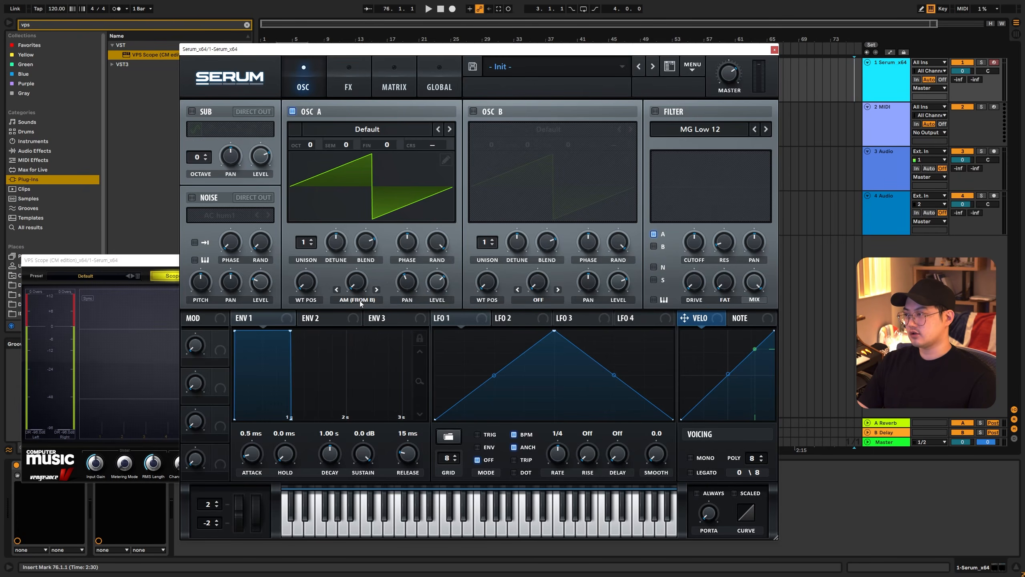
click(361, 299)
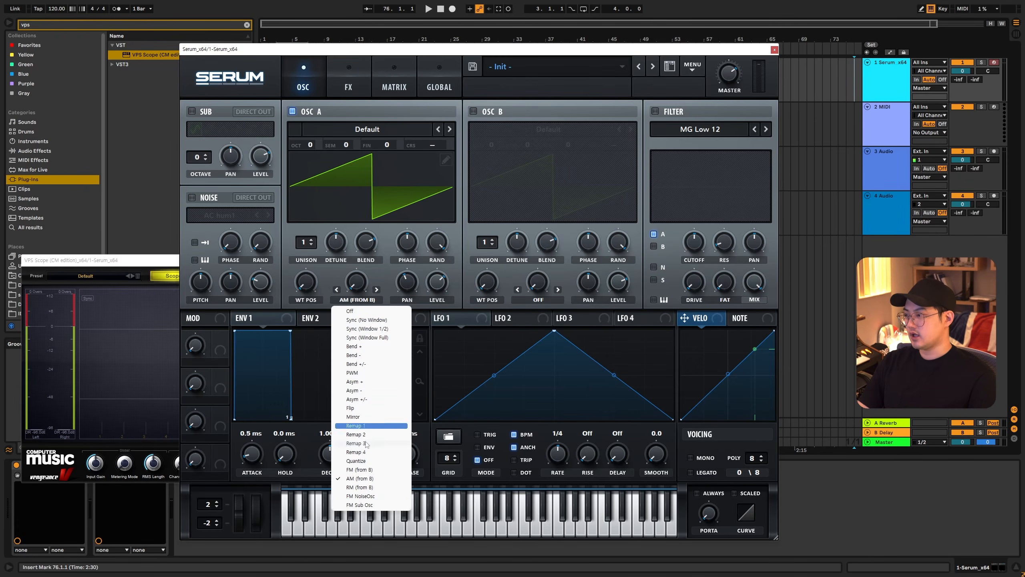
click(367, 480)
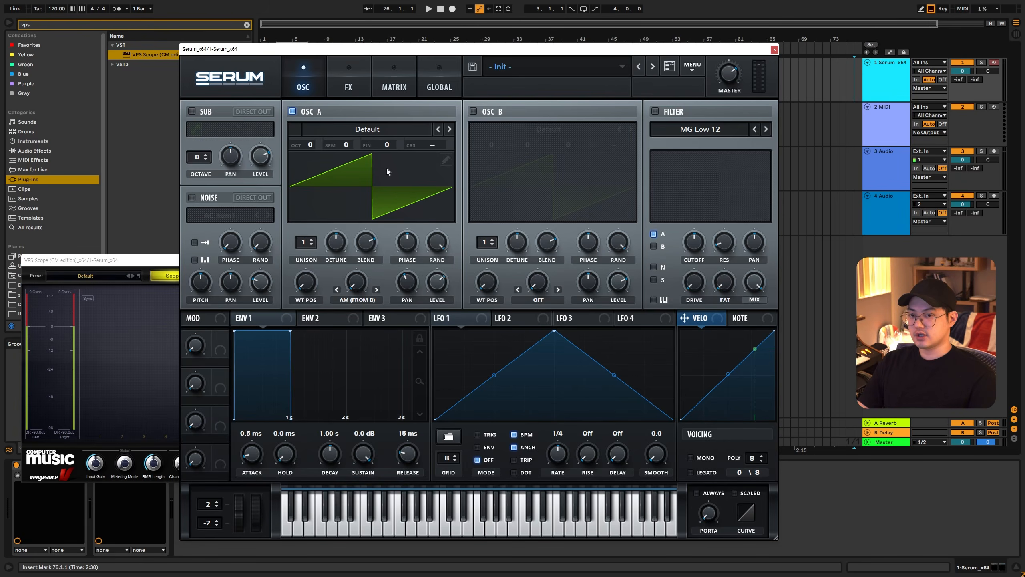
drag(448, 307, 439, 330)
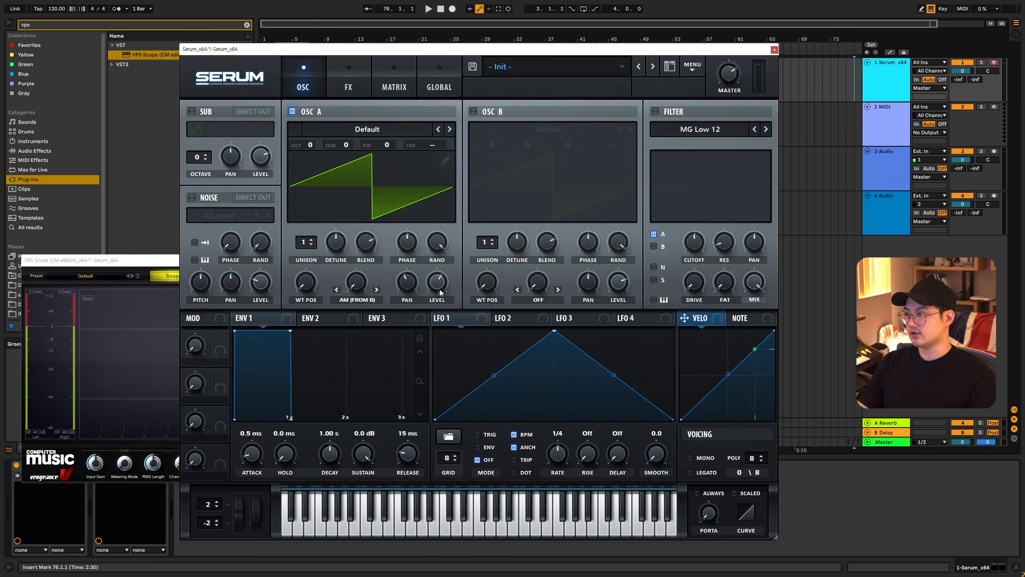
- Switch oscillator A's warp mode to FM (from B) and adjust its phase
click(357, 300)
click(362, 471)
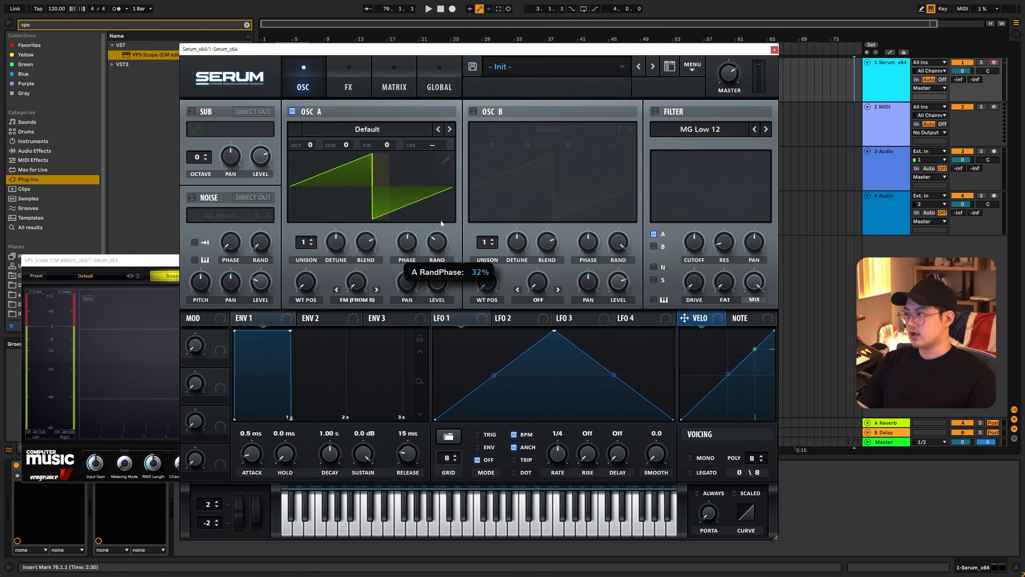
mouse_move(409, 244)
mouse_down()
mouse_move(413, 274)
mouse_move(415, 225)
mouse_move(414, 262)
mouse_up()
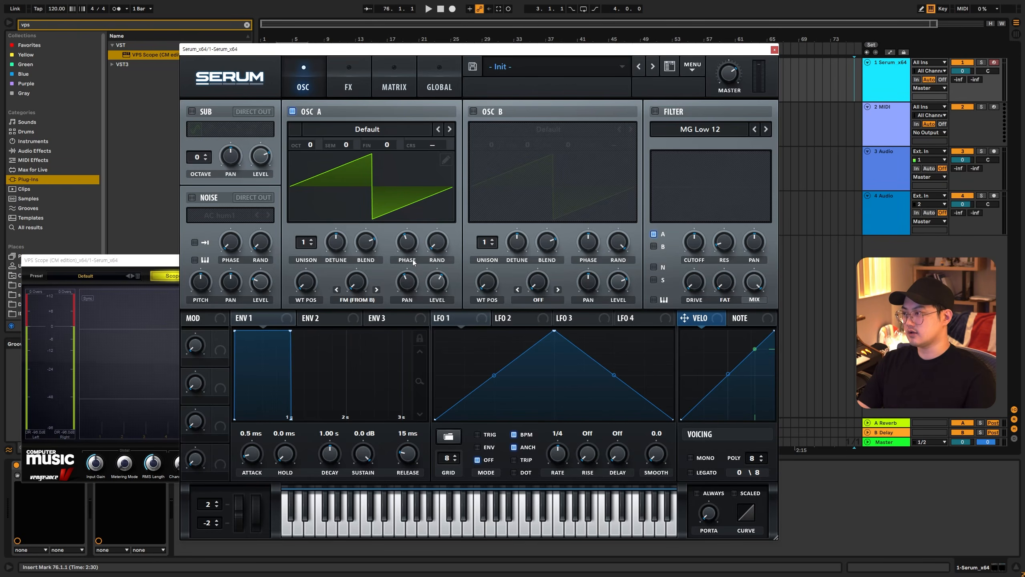
- Switch oscillator A's warp mode back to AM (from B)
click(349, 304)
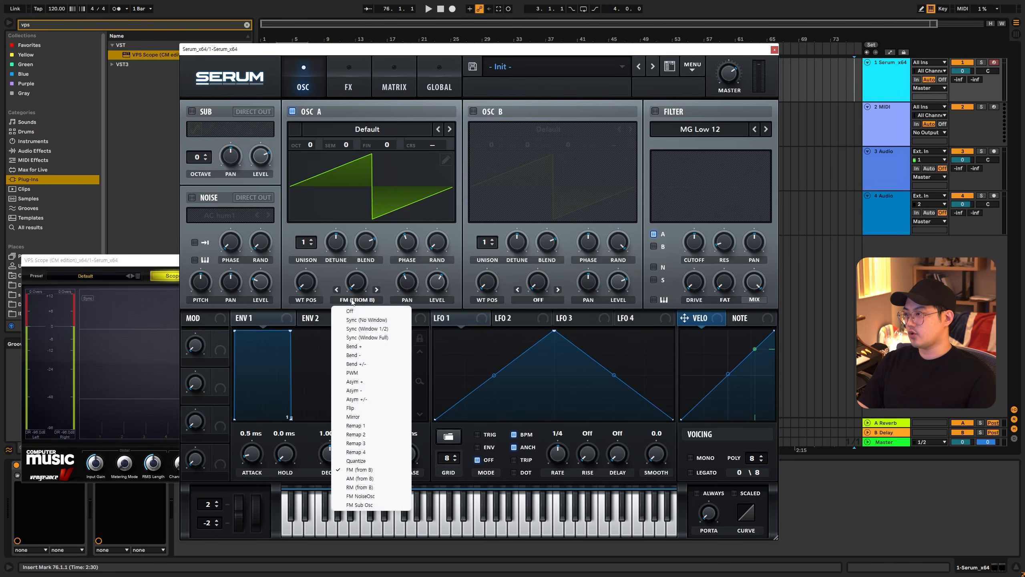
click(386, 279)
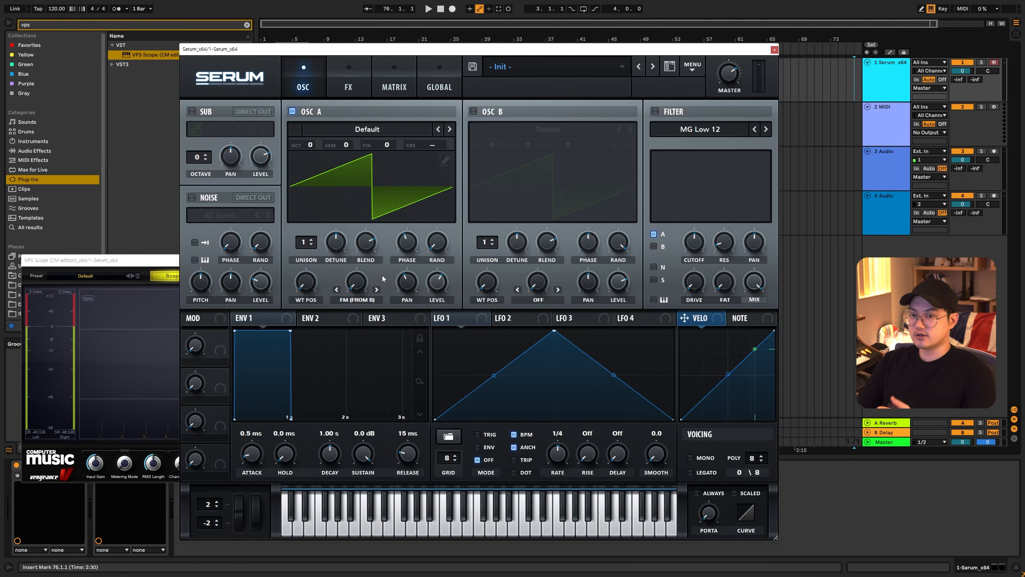
click(362, 300)
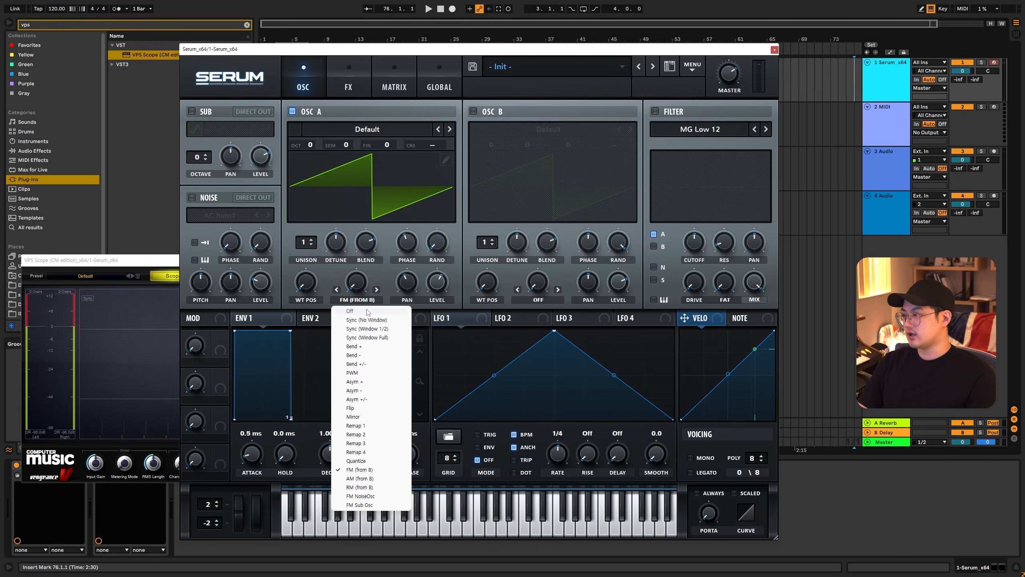
click(347, 470)
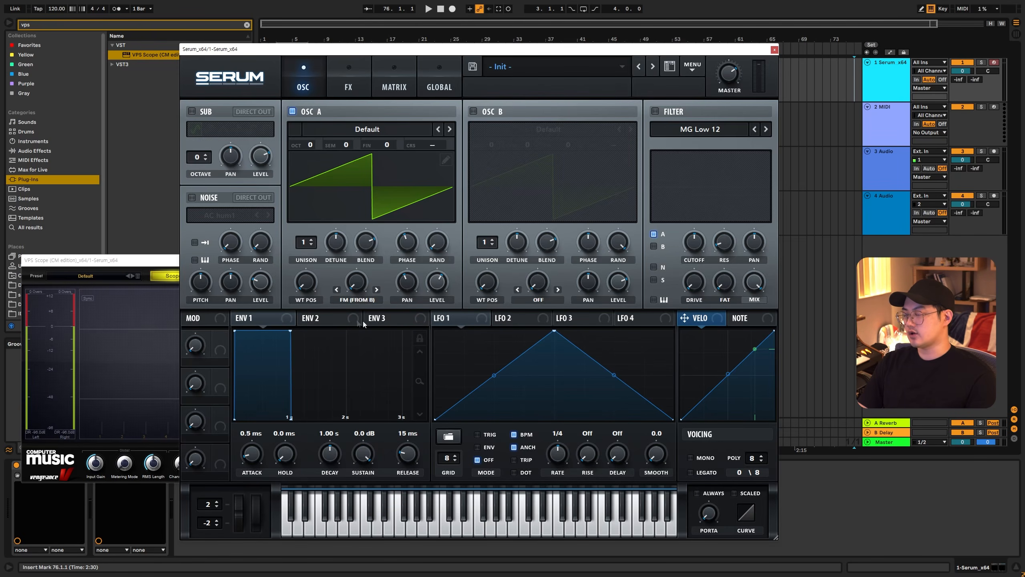
click(357, 303)
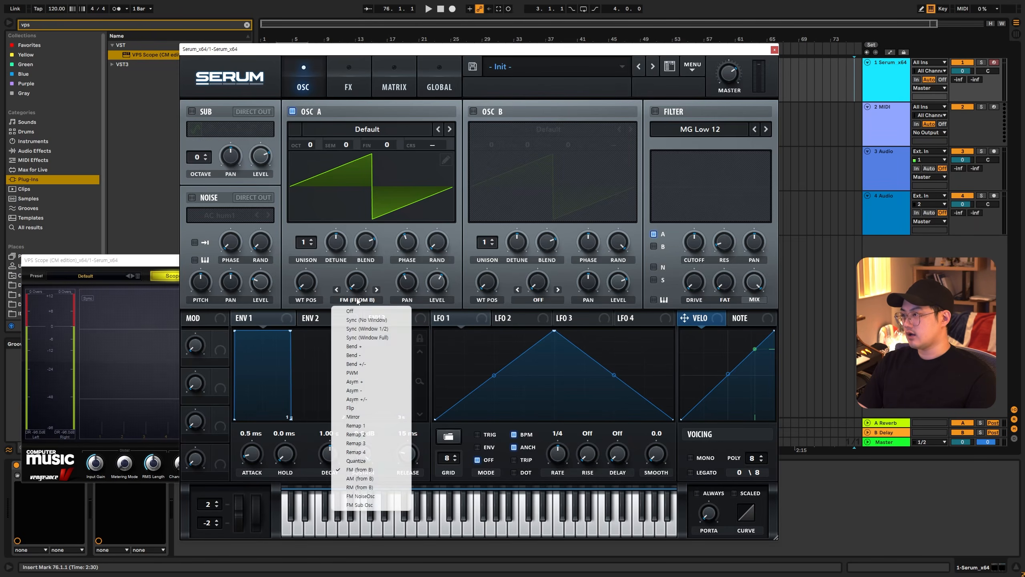
click(348, 479)
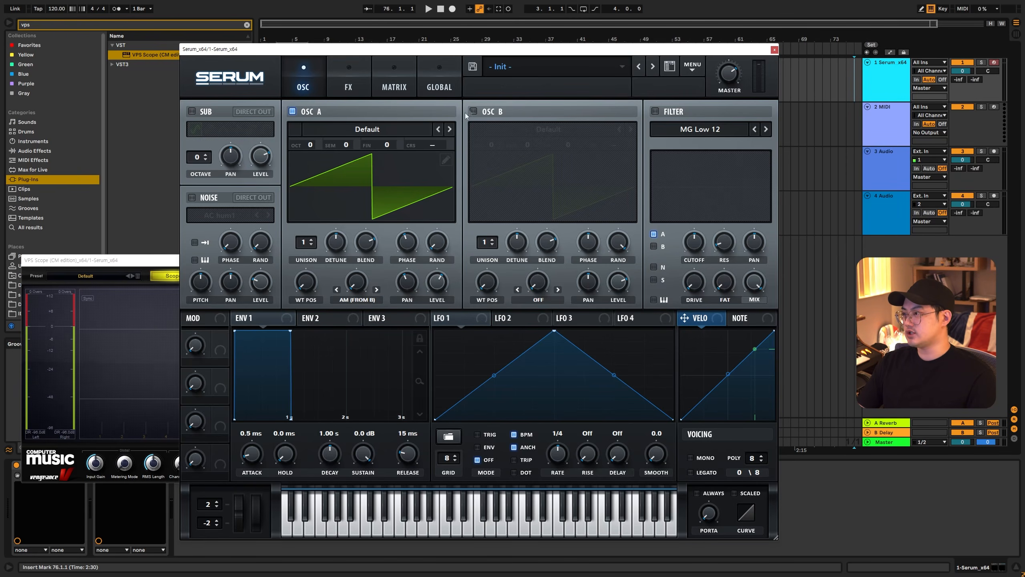
- Enable oscillator B with the Basic Shapes wavetable and move its wavetable position to the sawtooth shape
click(489, 112)
click(548, 130)
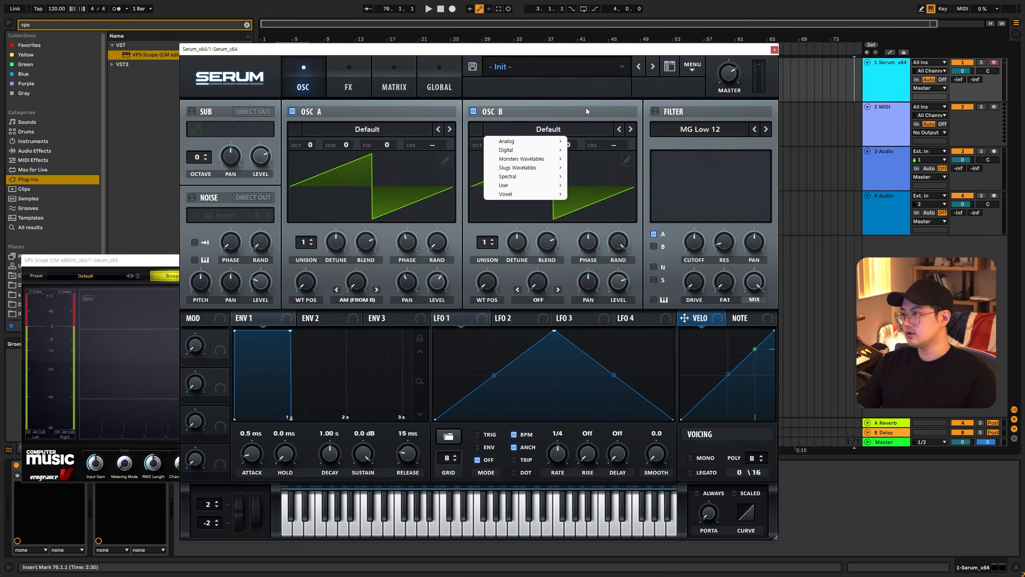
mouse_move(525, 141)
click(597, 179)
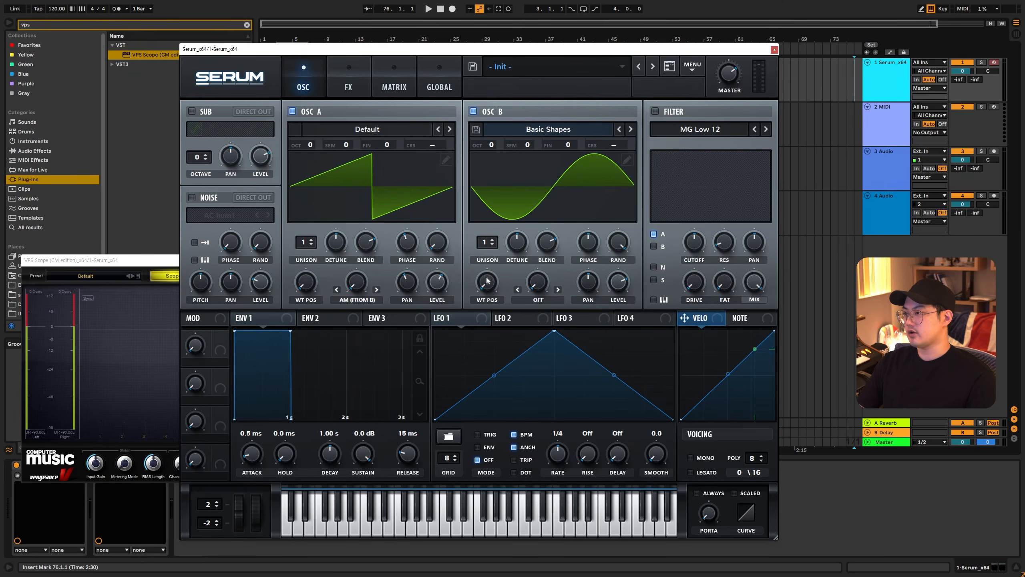
drag(486, 281, 493, 263)
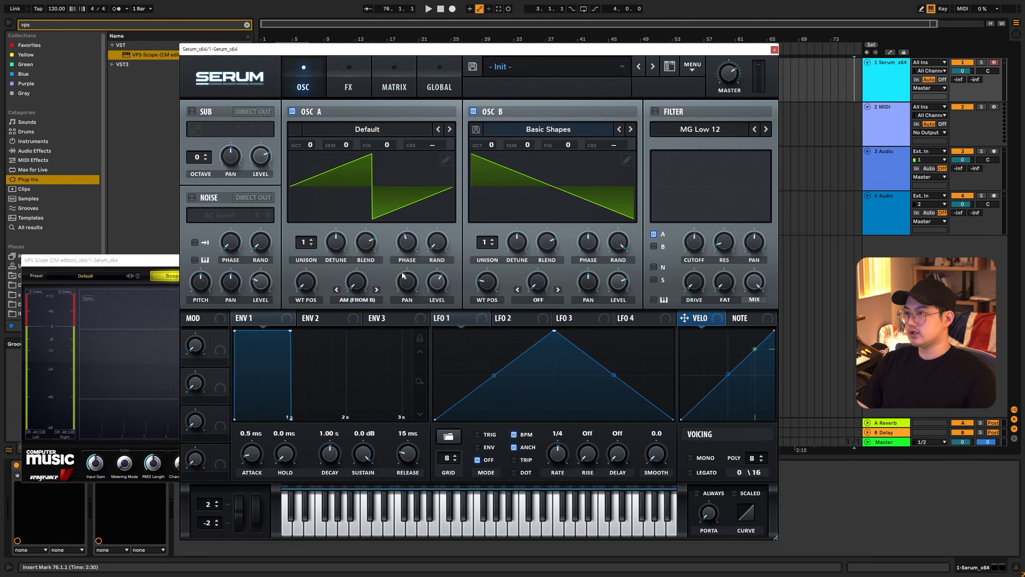
- Lower the computer keyboard by one octave and turn down oscillator B's level while playing test notes
click(793, 82)
key(z)
key(a)
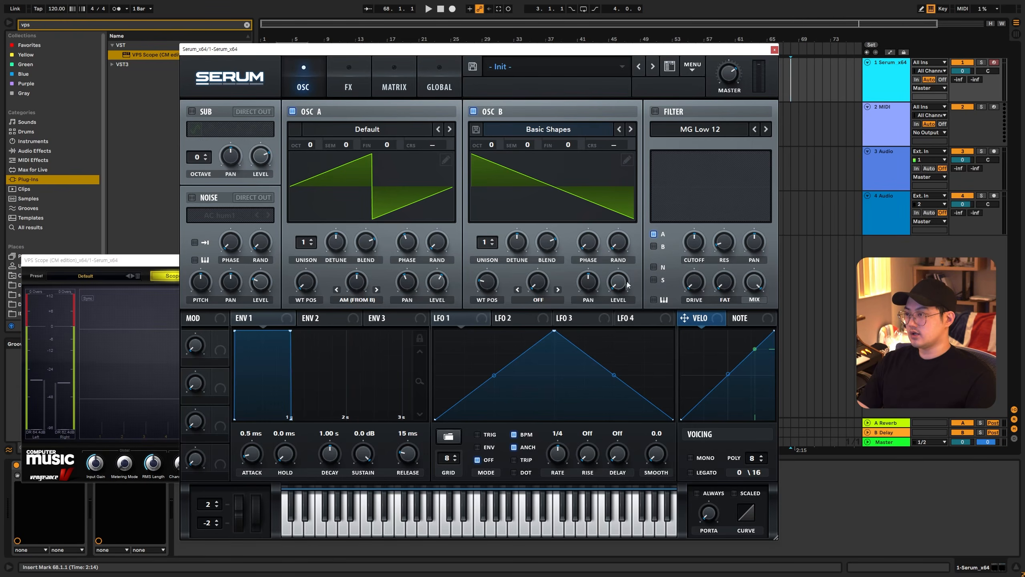
drag(619, 282, 630, 328)
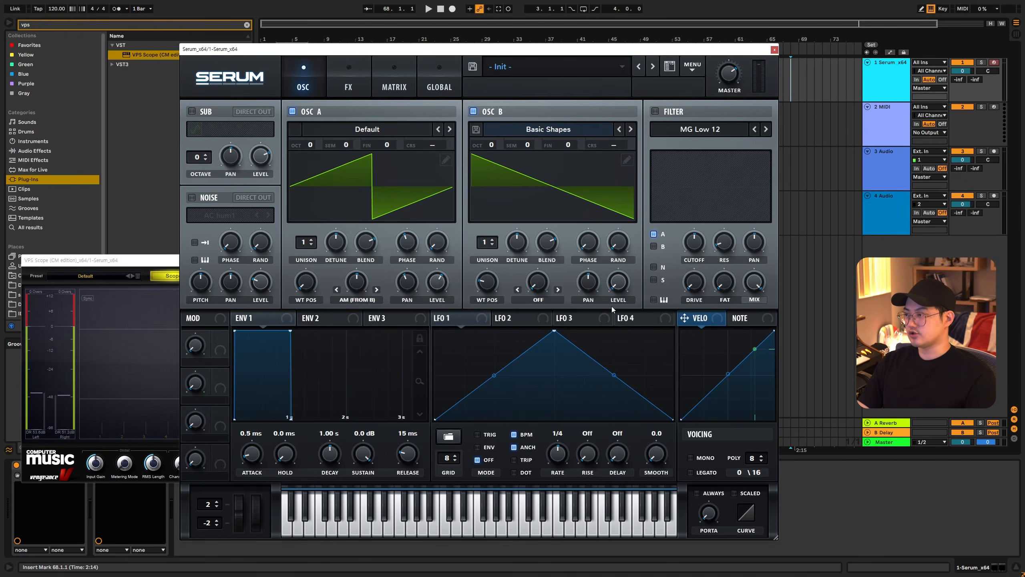
key(a)
key(d)
key(d)
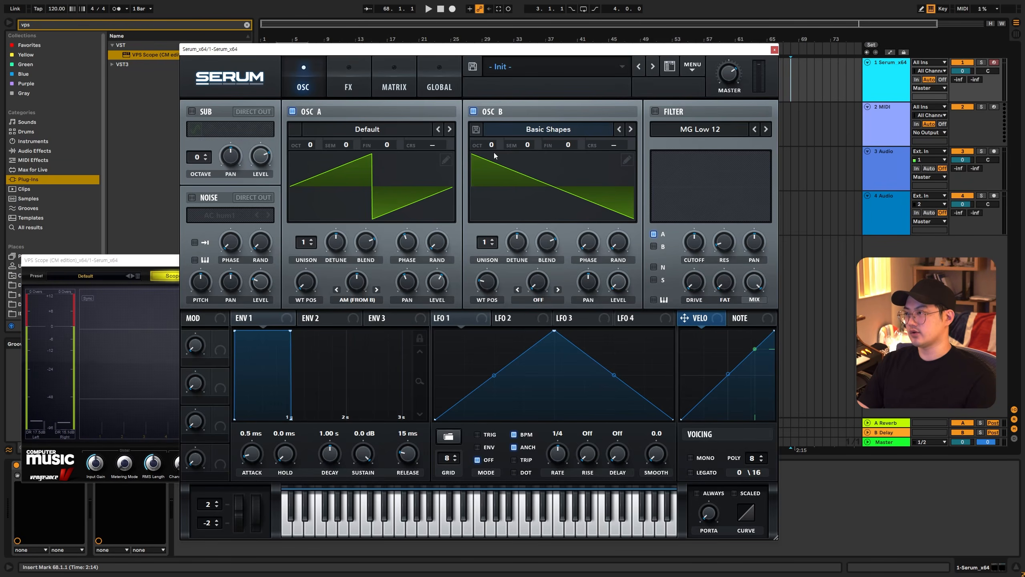
- Set oscillator B's octave to -4 and its coarse pitch to -30.84, and play a test note
drag(493, 146, 493, 200)
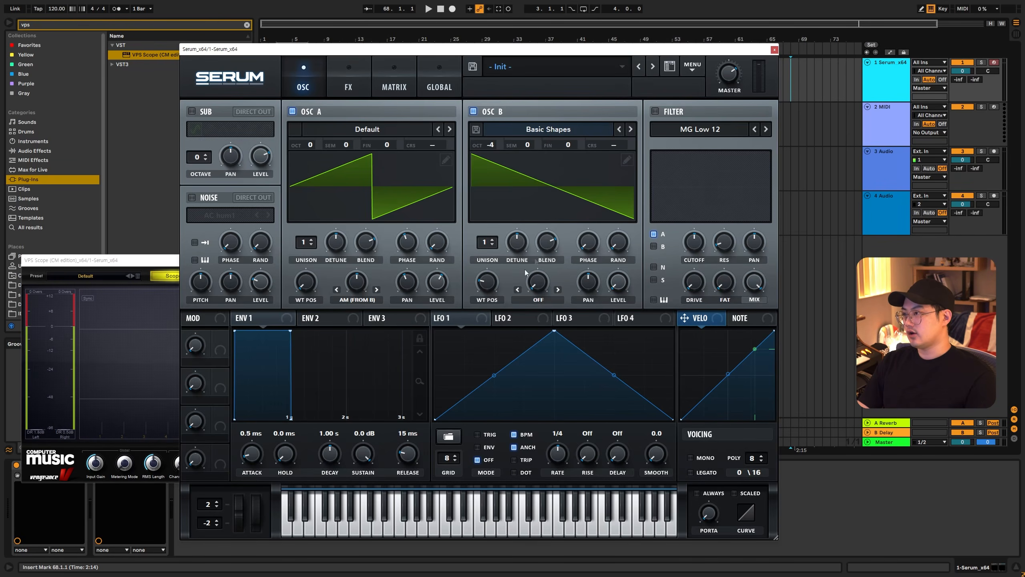
drag(614, 151, 469, 156)
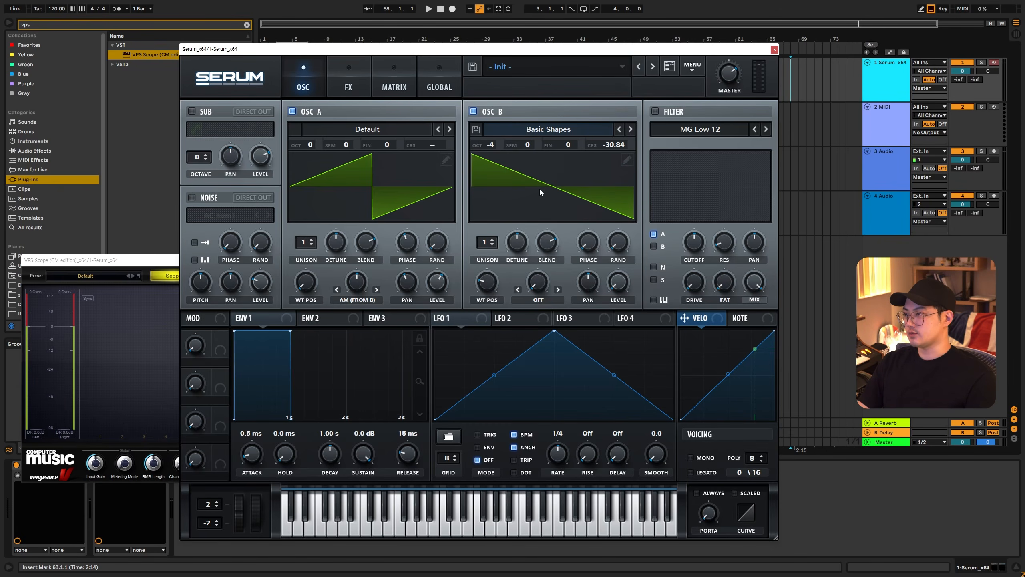
key(a)
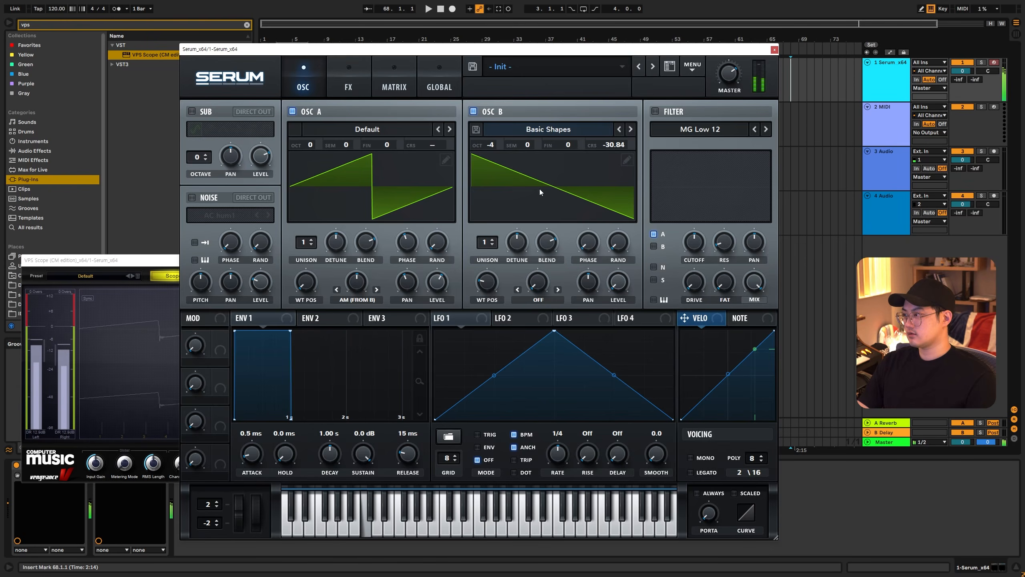
- Move the synth window clear of the scope, and sweep oscillator A's level down and back up
drag(419, 49, 555, 60)
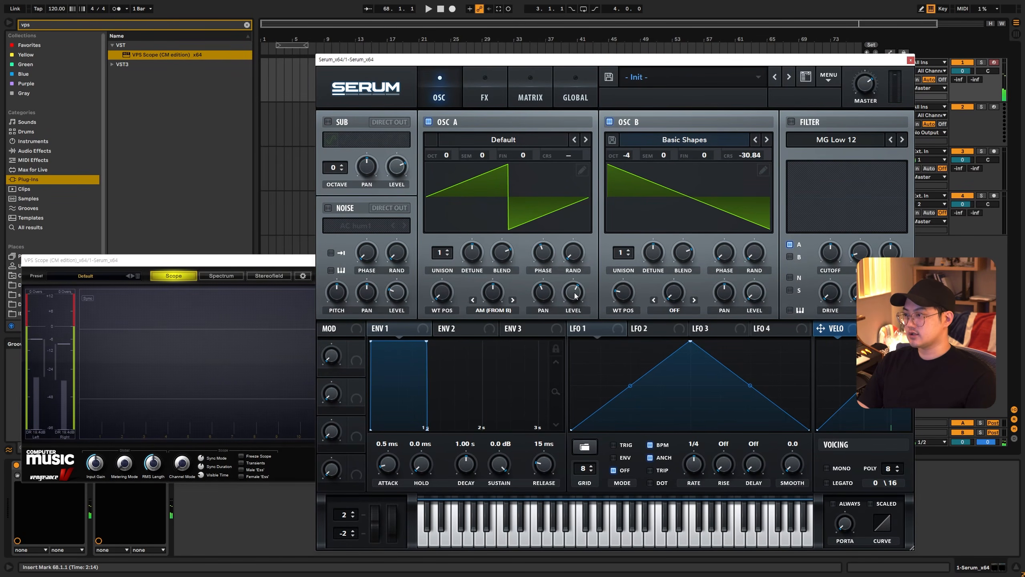
drag(575, 295, 576, 353)
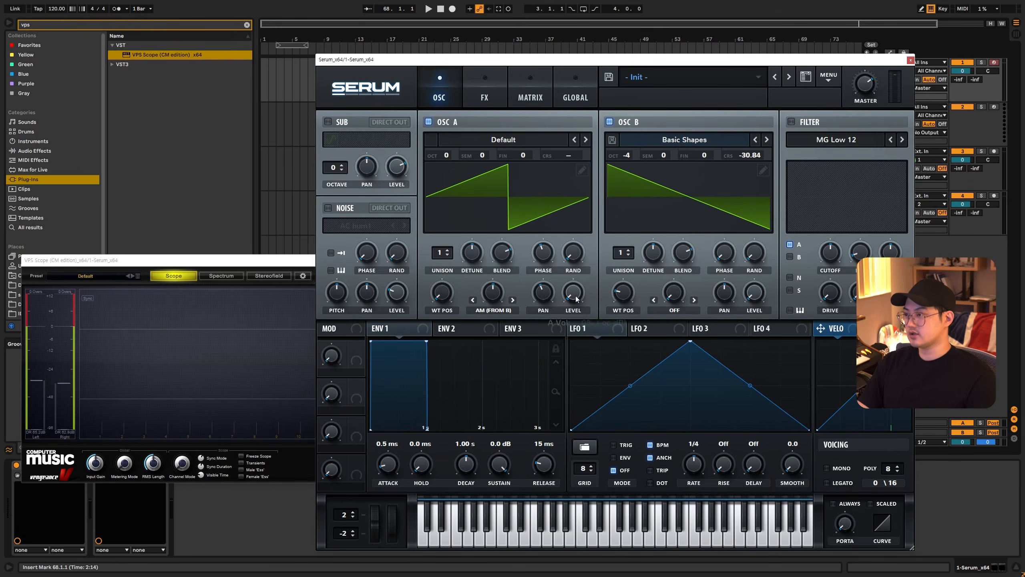
drag(576, 299, 591, 257)
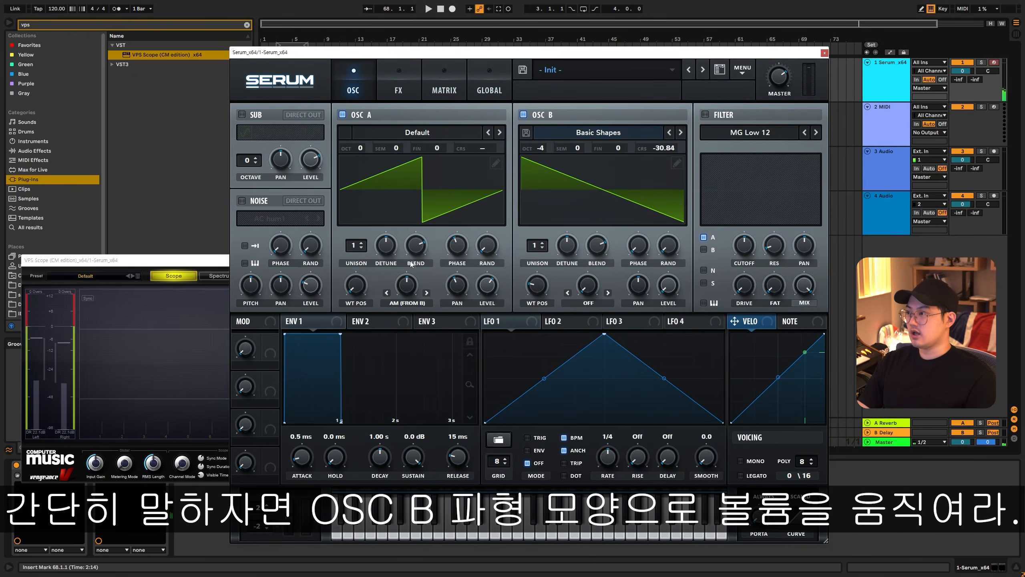
- Set oscillator A's warp mode to FM (from B) and play test notes to check the waveform in the scope
click(409, 303)
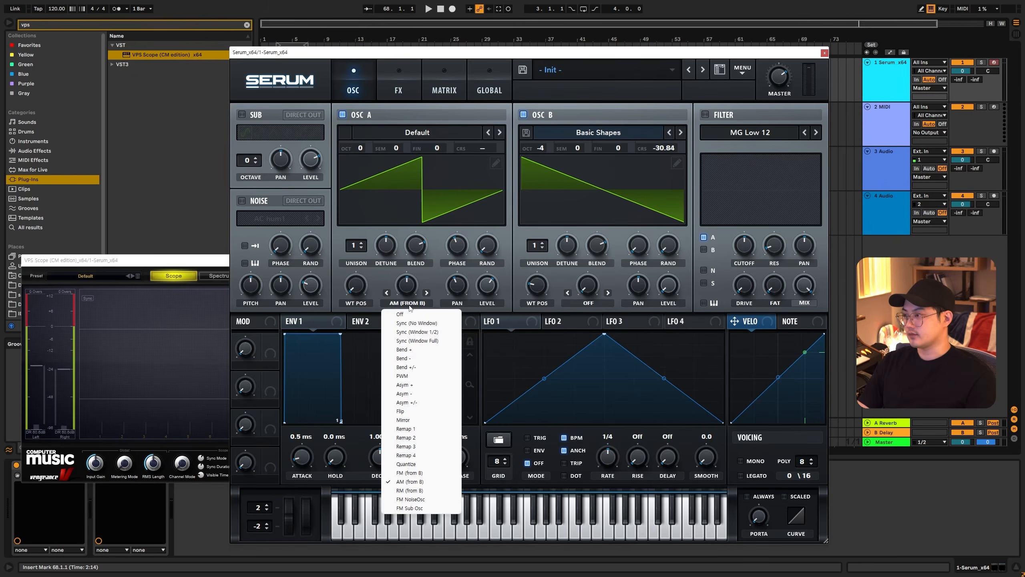
click(410, 472)
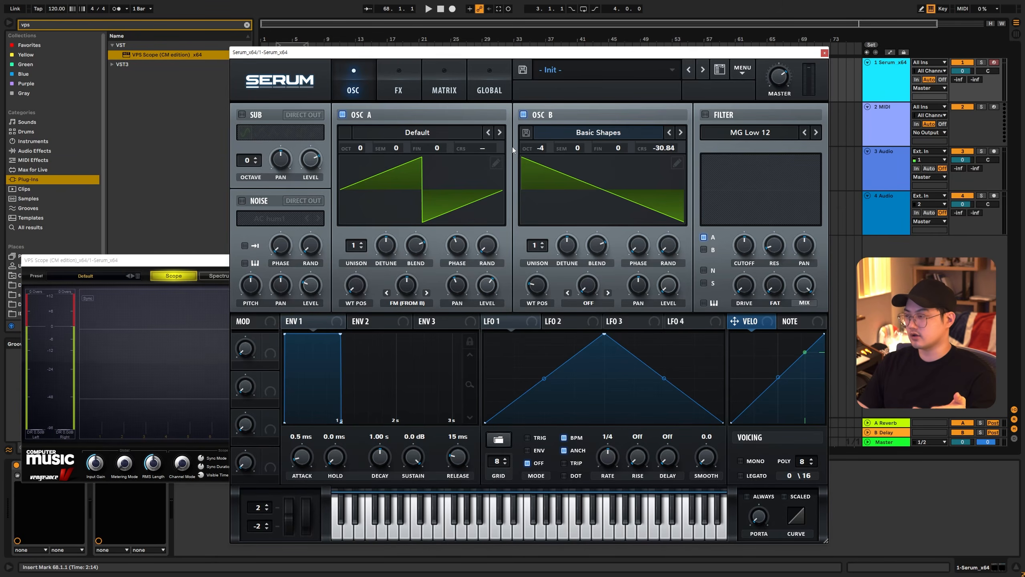
key(a)
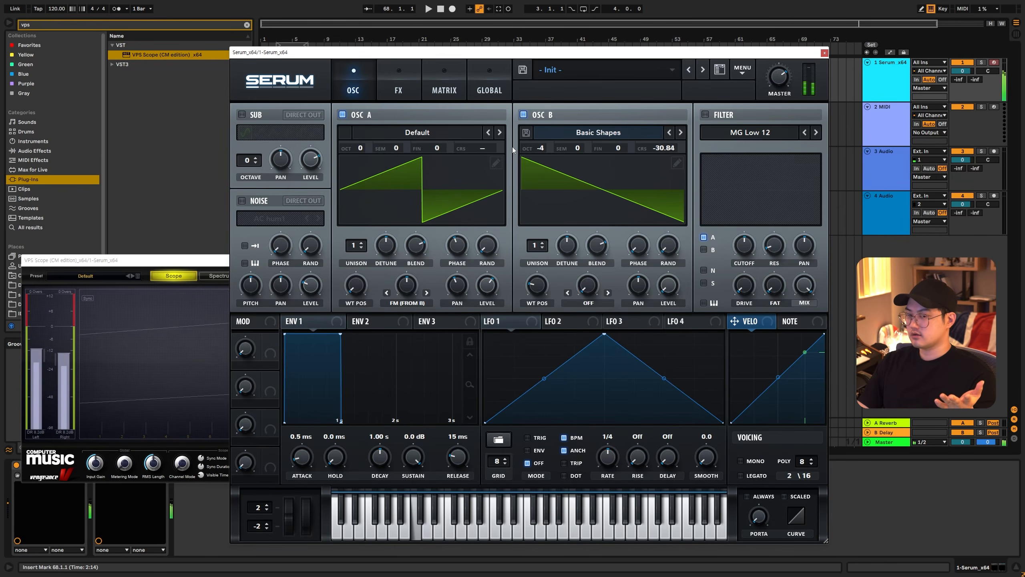
click(205, 265)
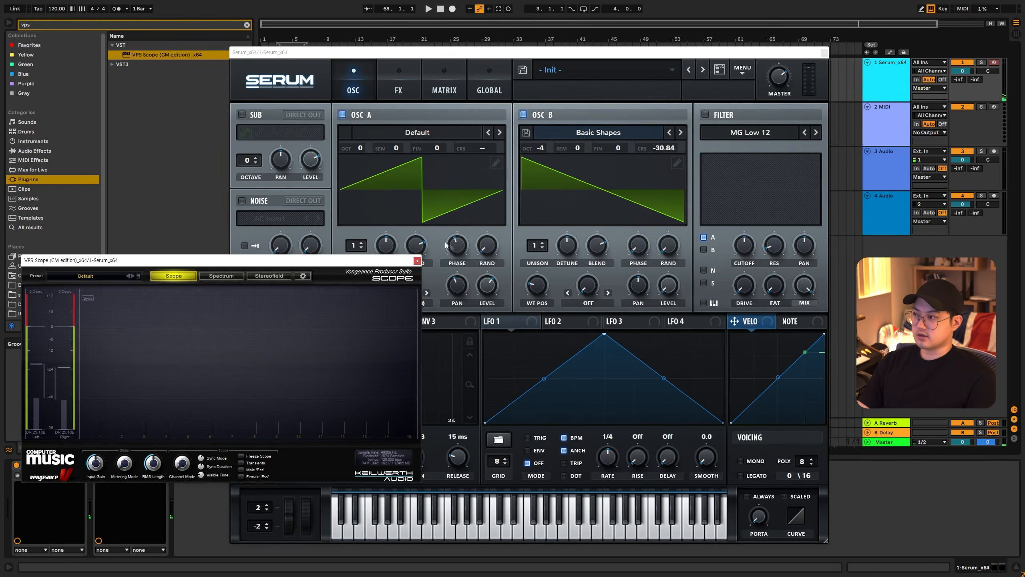
click(506, 268)
key(a)
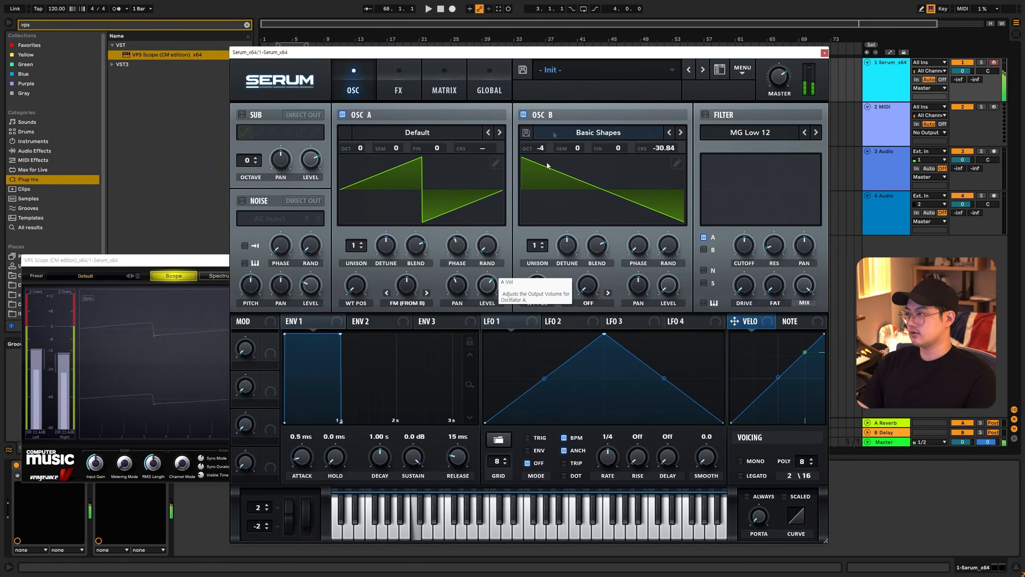
- Reposition the synth window and adjust oscillator A's phase after playing a test note
drag(532, 57, 616, 53)
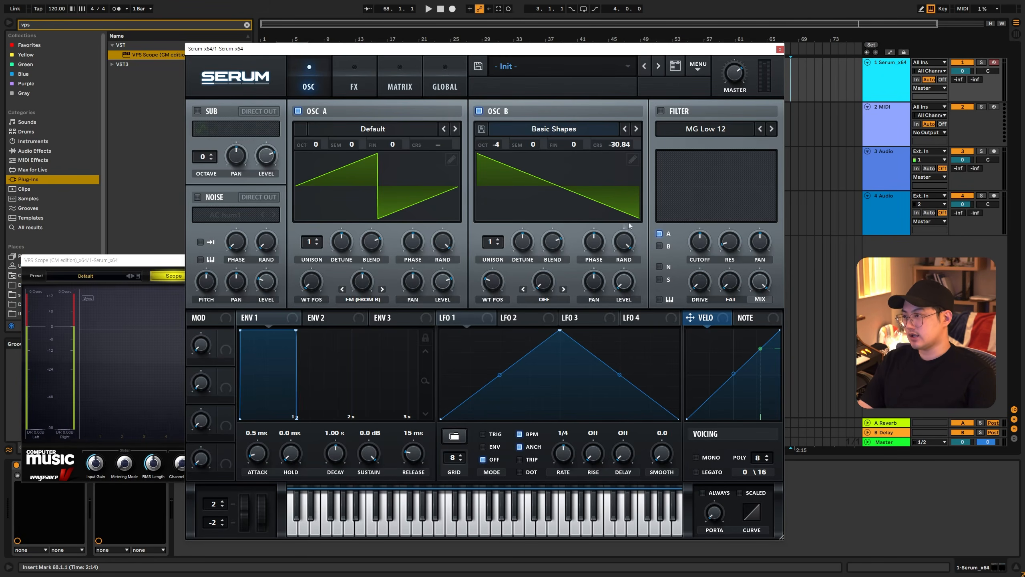
click(791, 77)
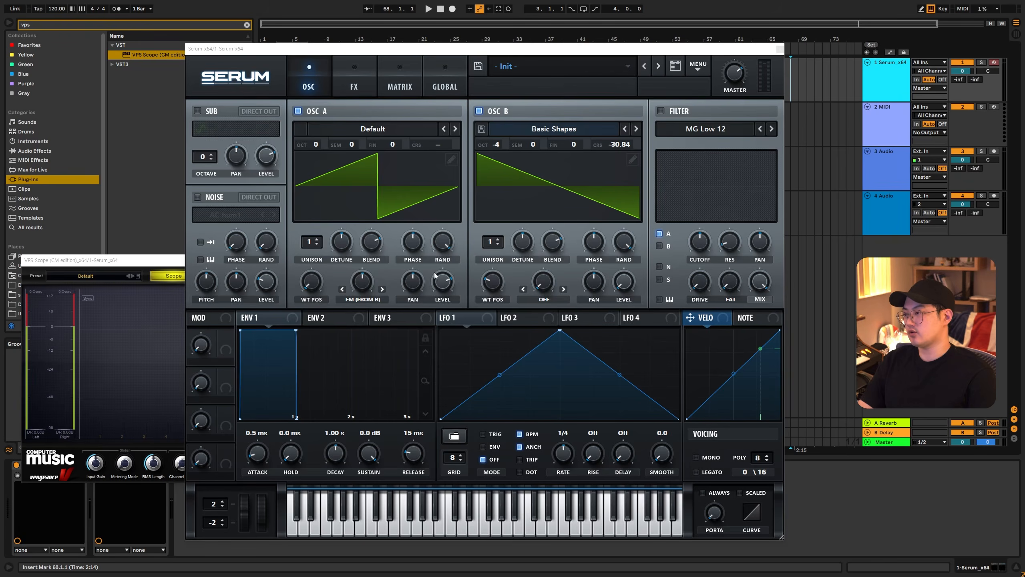
key(a)
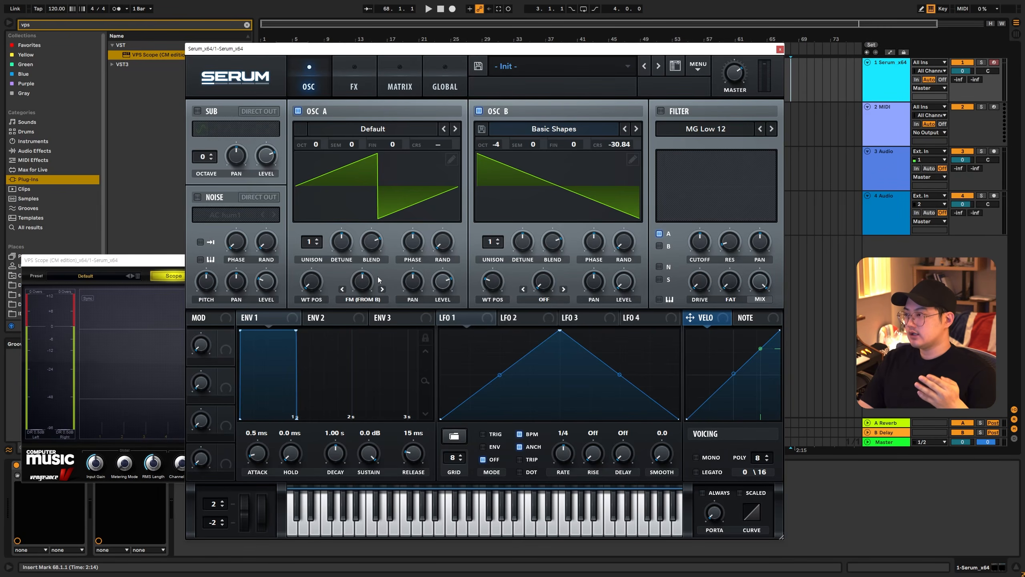
mouse_move(412, 244)
mouse_down()
mouse_move(416, 275)
mouse_move(422, 252)
mouse_up()
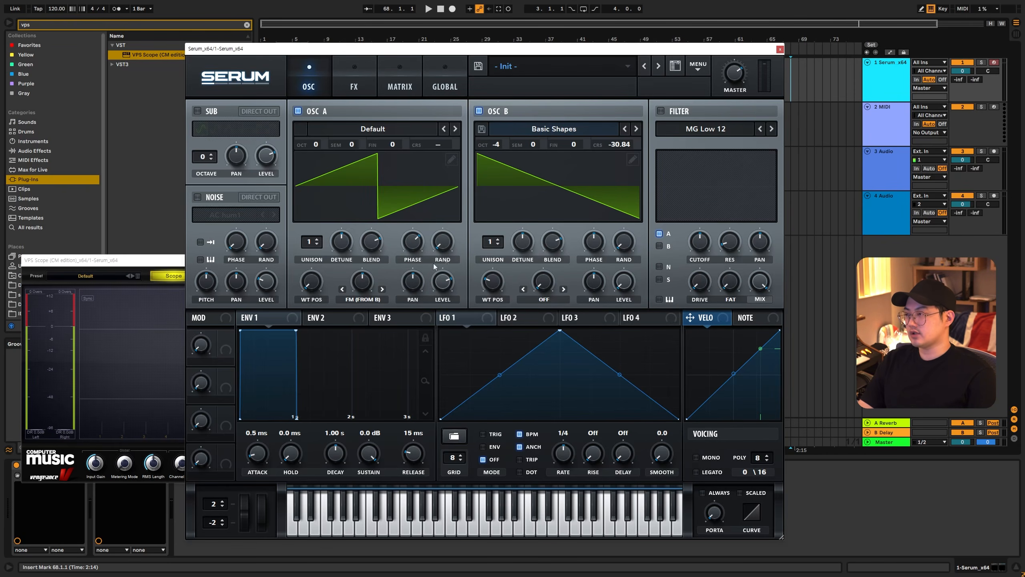
- Turn oscillator A's FM (from B) warp amount down and switch oscillator B off
drag(362, 281, 362, 348)
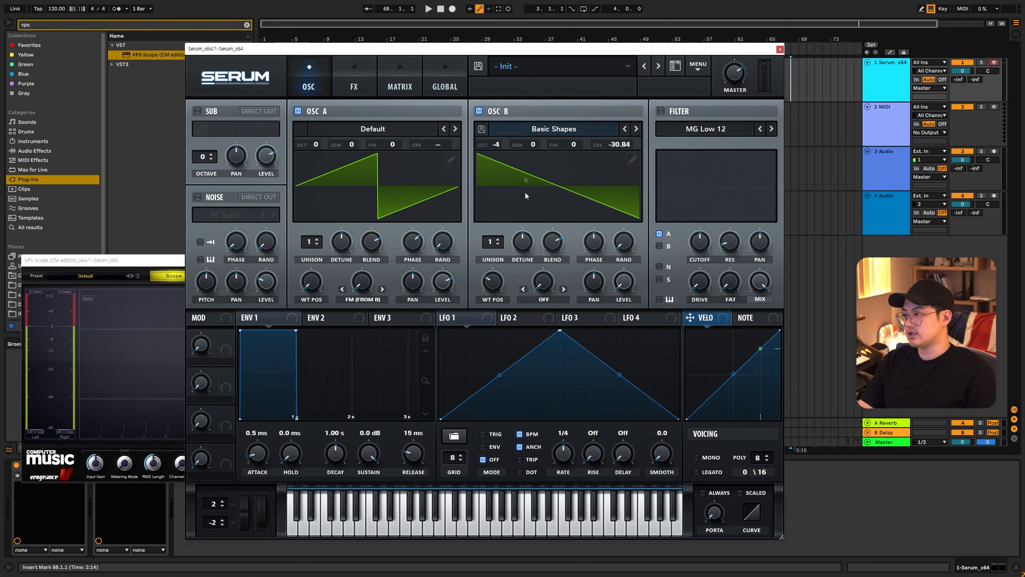
click(493, 111)
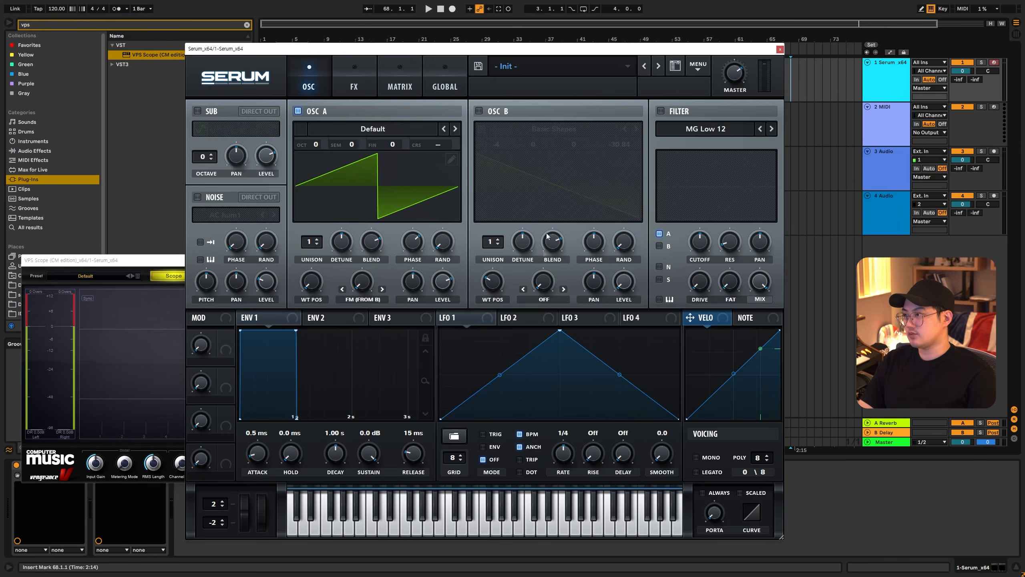
- Reshape LFO 1 into a straight falling ramp, assign it to oscillator A's phase, and play a test note
drag(559, 331, 480, 326)
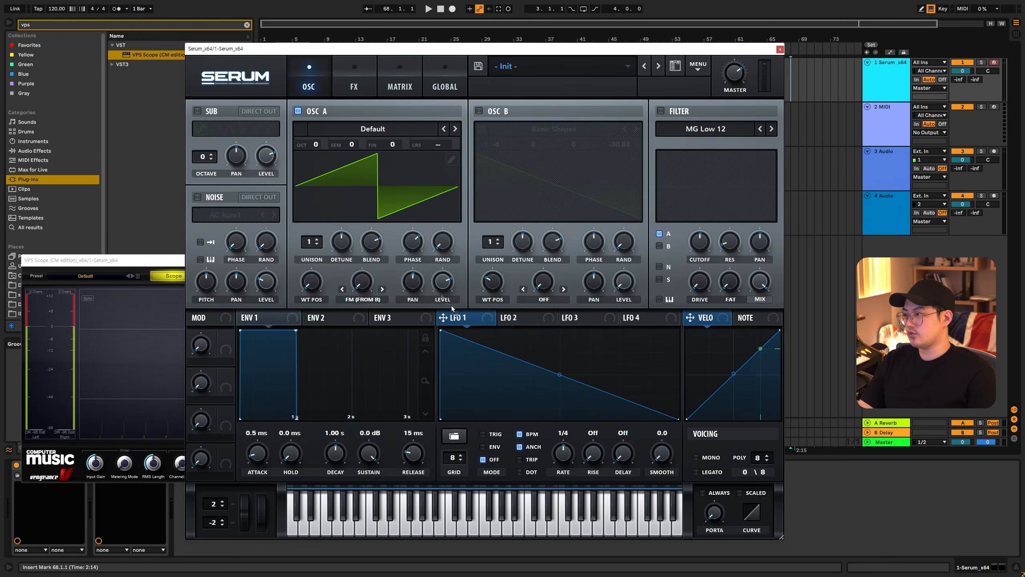
drag(413, 246, 401, 151)
double_click(415, 243)
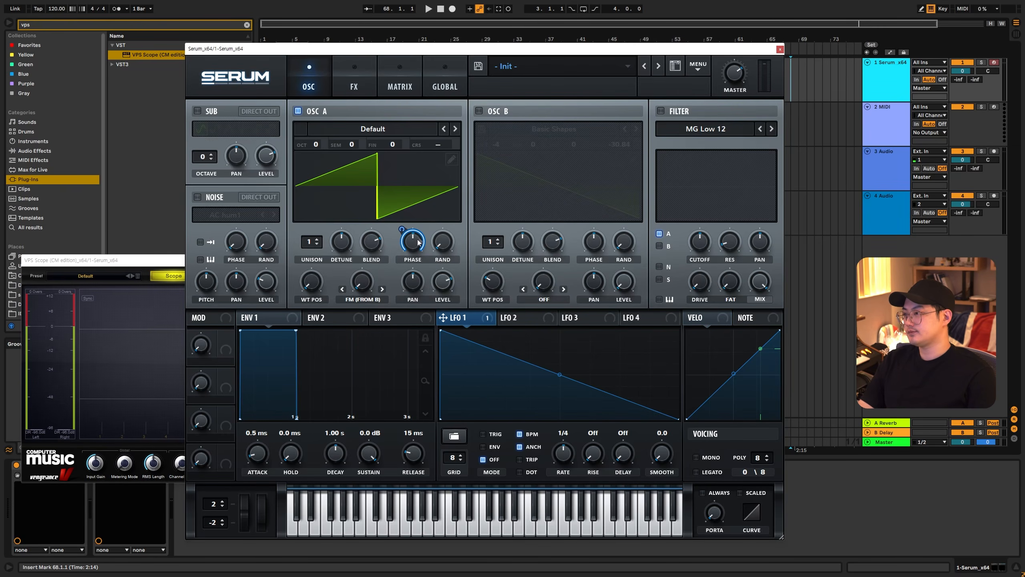
key(a)
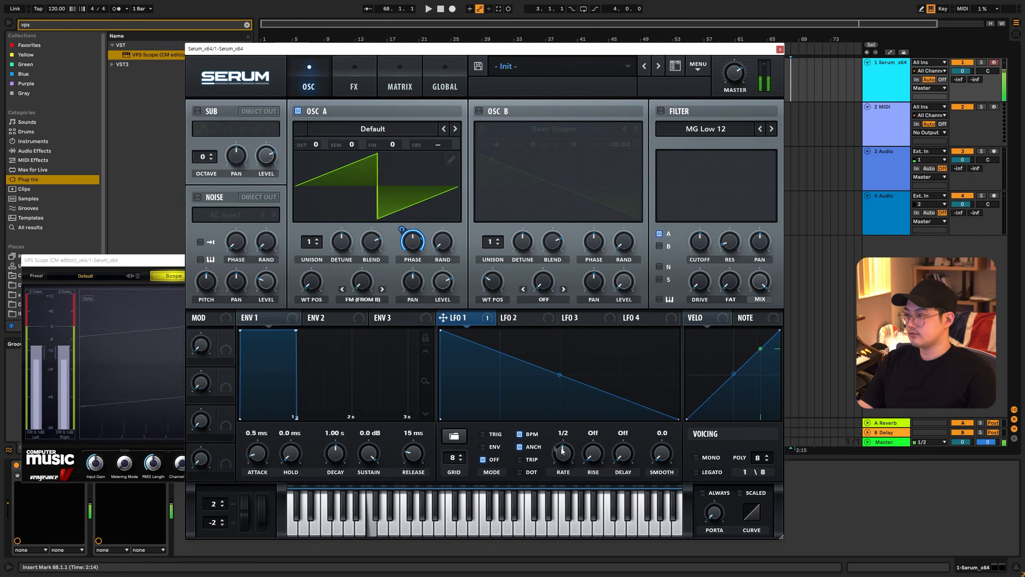
- Turn off LFO 1's tempo sync and lower its rate to 1.4 Hz while playing test notes
click(520, 434)
key(a)
scroll(566, 465, down, 3)
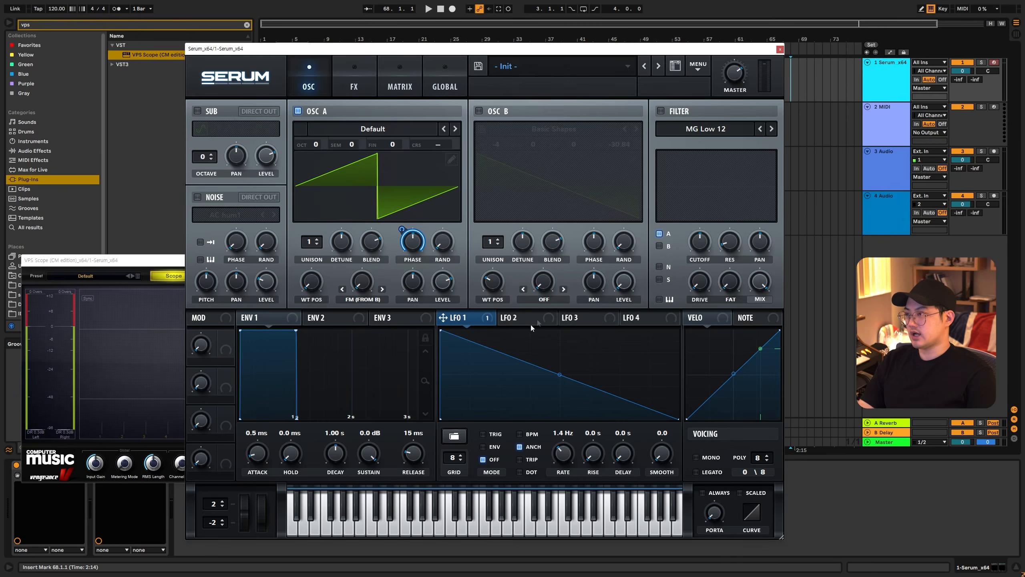
- Switch oscillator B on and off again, and try bending LFO 1's falling ramp before straightening it
click(513, 165)
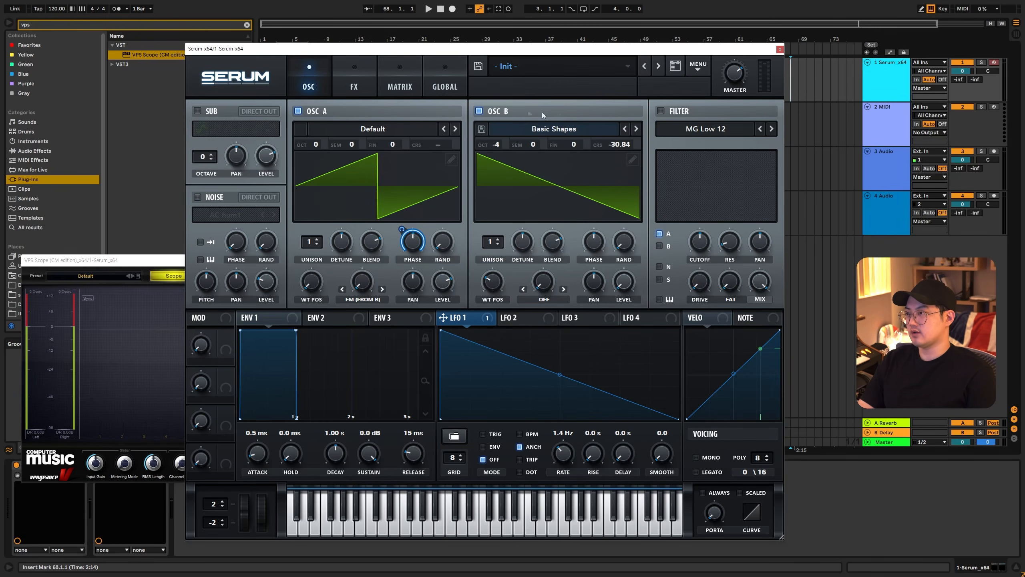
click(497, 113)
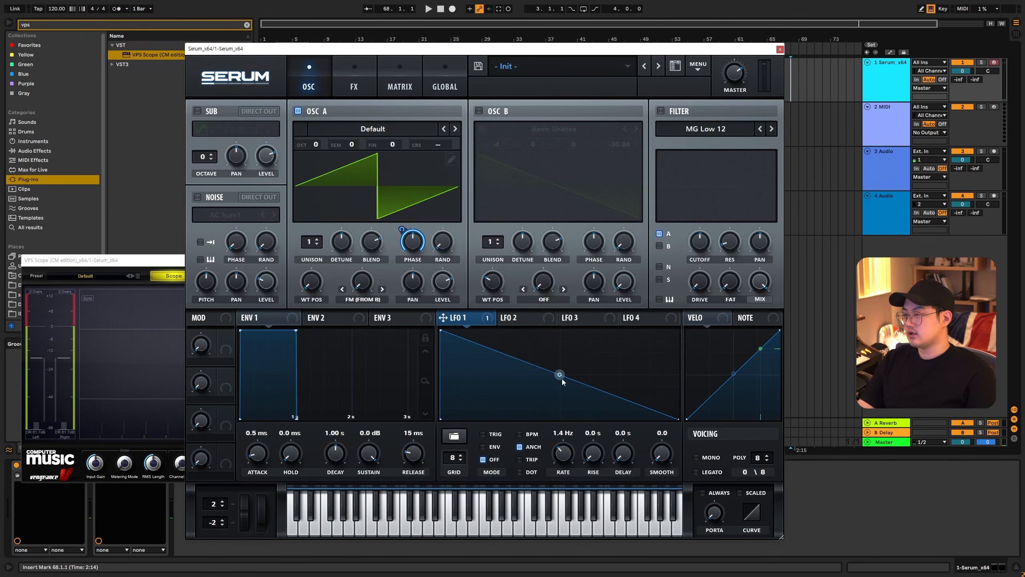
drag(560, 375, 579, 359)
double_click(579, 359)
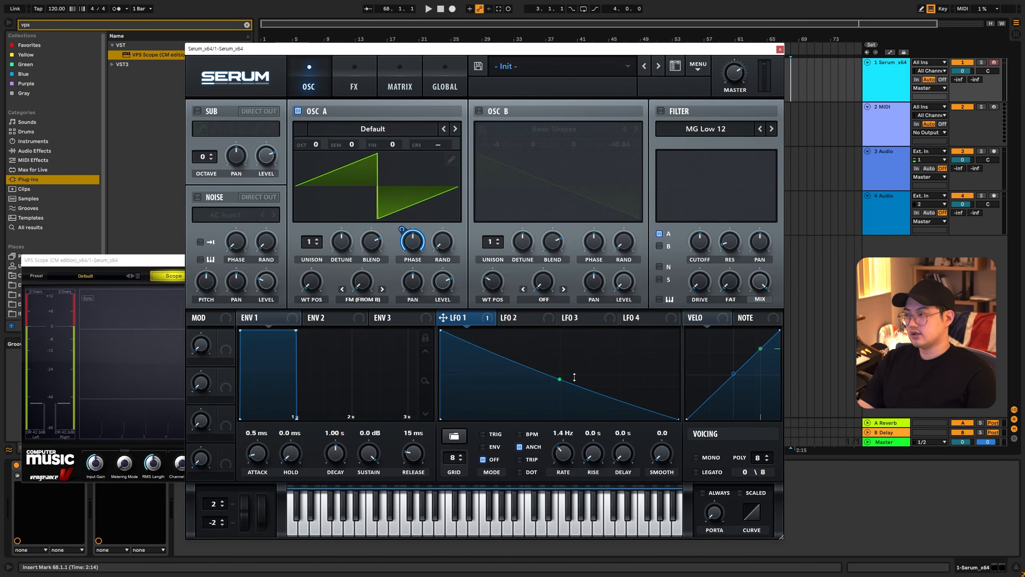
- Remove the LFO 1 modulation from oscillator A's phase and shift the phase by hand
right_click(402, 231)
click(455, 269)
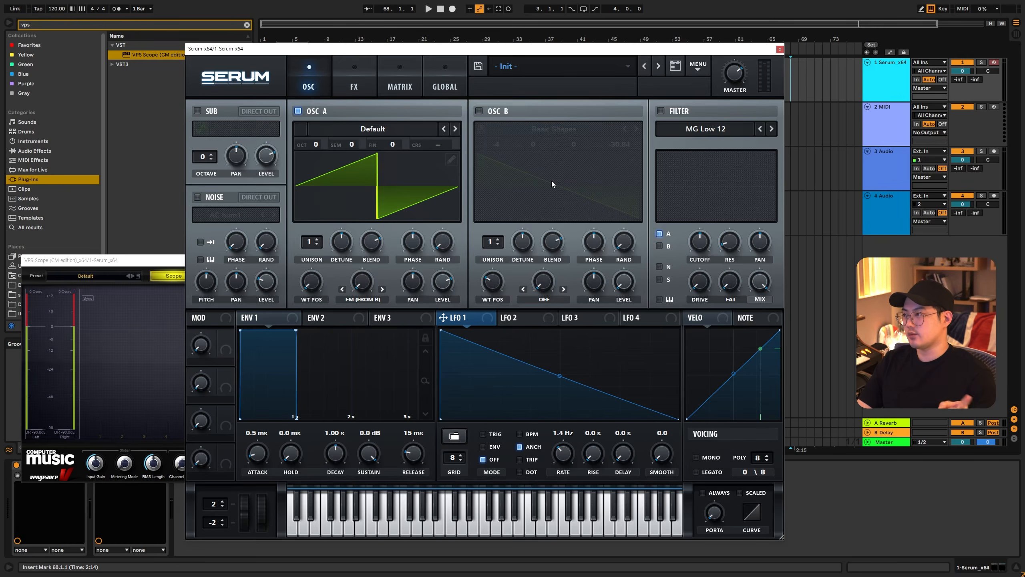
drag(418, 243, 417, 220)
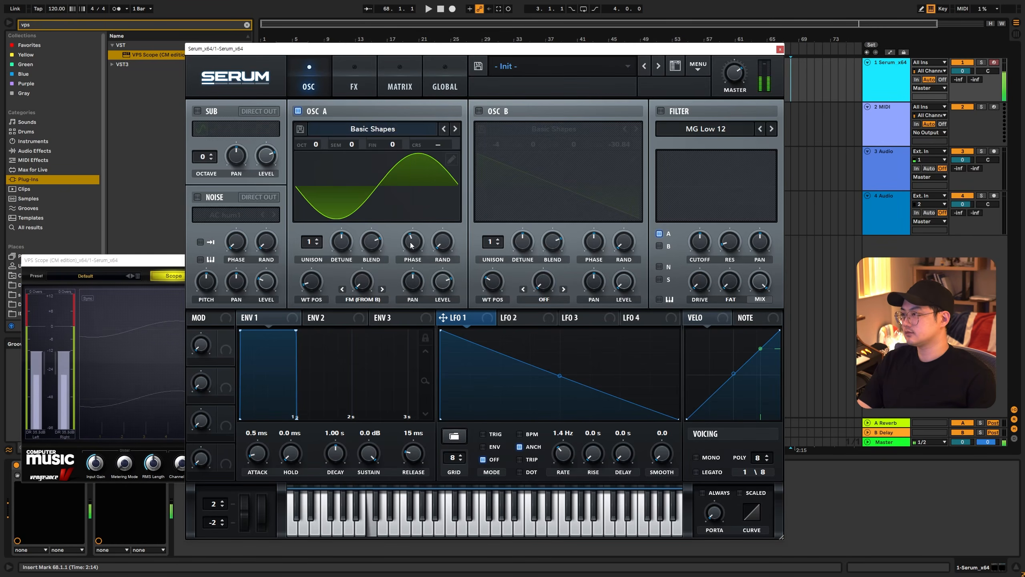
- Change oscillator A to the Basic Shapes sine wave and move its phase back and forth by hand
mouse_move(417, 241)
mouse_down()
mouse_move(420, 223)
mouse_move(407, 250)
mouse_up()
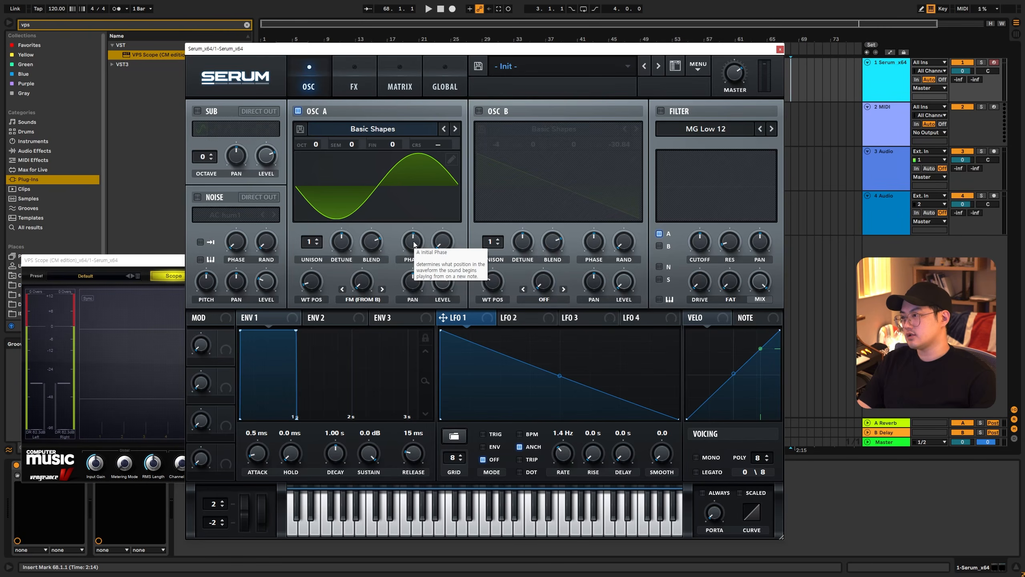
mouse_move(411, 248)
mouse_down()
mouse_move(421, 226)
mouse_move(416, 248)
mouse_up()
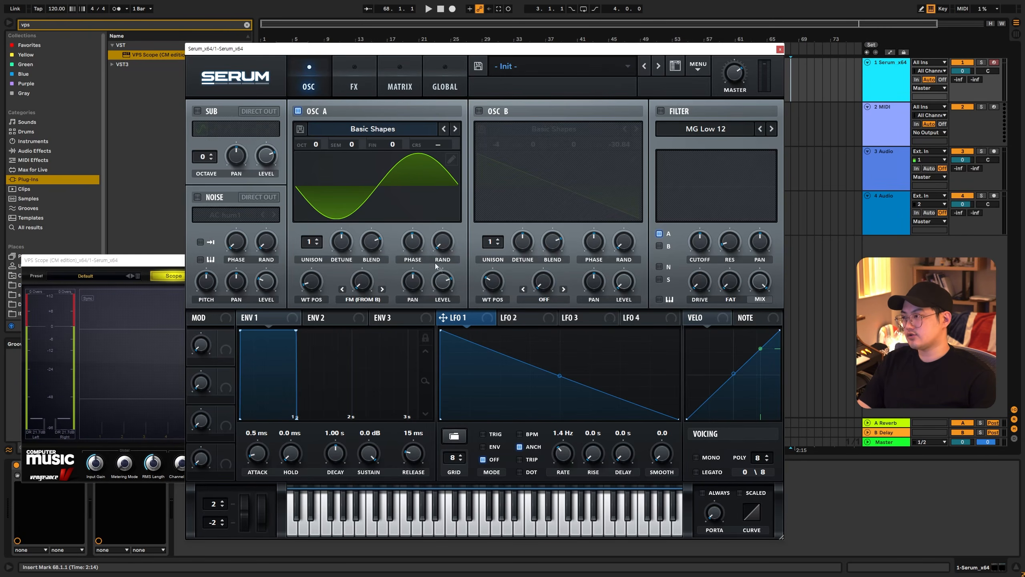
mouse_move(419, 248)
mouse_down()
mouse_move(430, 238)
mouse_move(425, 294)
mouse_move(436, 217)
mouse_move(416, 260)
mouse_move(422, 345)
mouse_move(422, 260)
mouse_move(422, 299)
mouse_up()
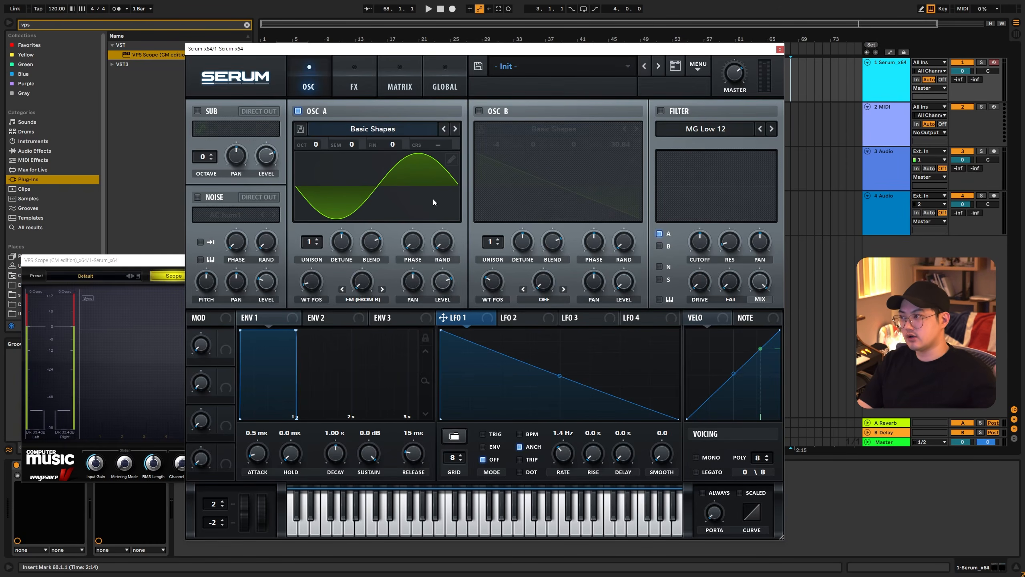
- Assign LFO 1 to oscillator A's phase again and play notes while varying its rate, ending at 6.2 Hz
drag(457, 322, 415, 249)
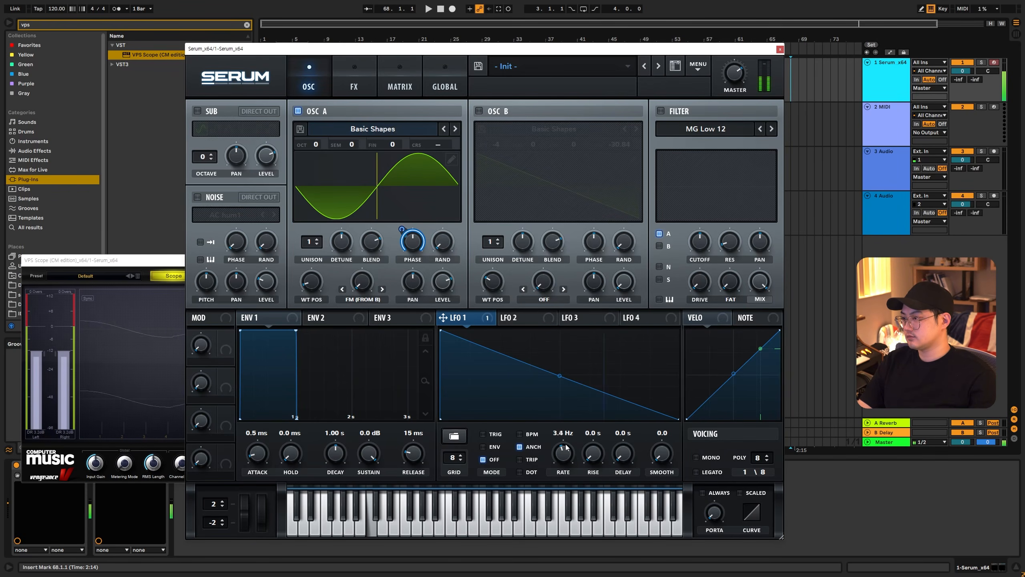
drag(567, 443, 569, 458)
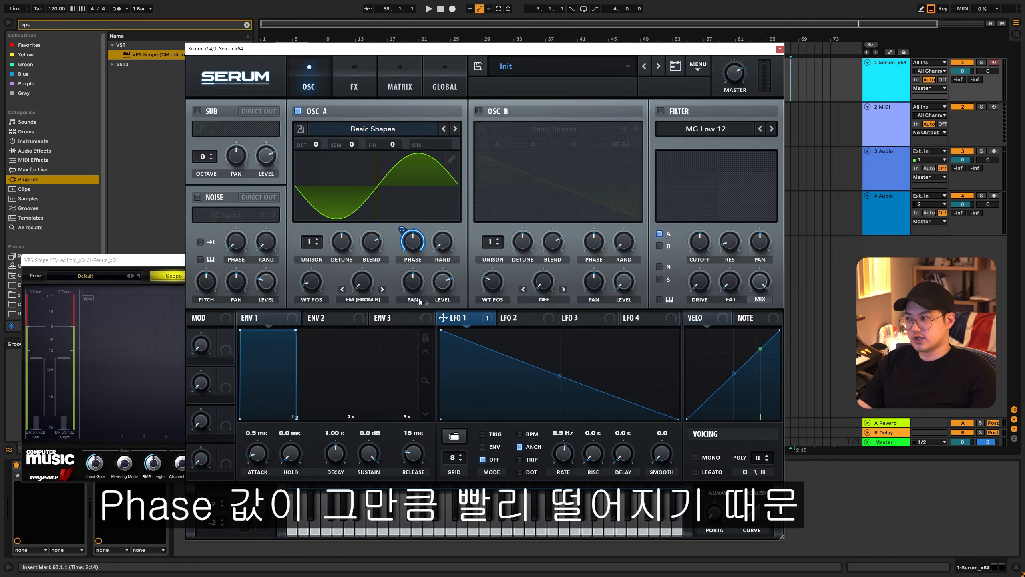
key(a)
drag(570, 451, 566, 460)
key(a)
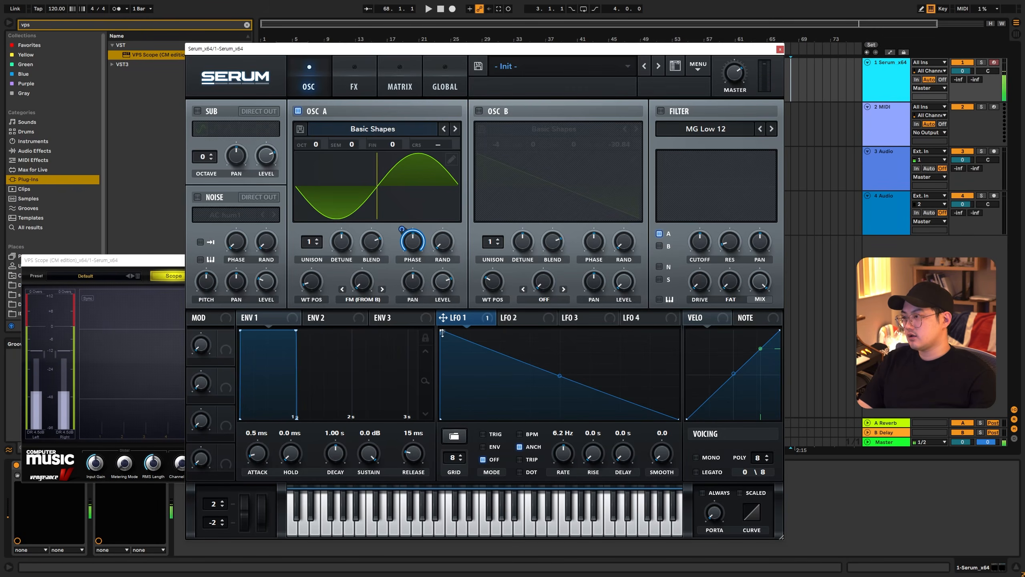
- Flip LFO 1 into a rising ramp by swapping its end point heights, and play test notes
drag(440, 330, 432, 438)
drag(679, 419, 684, 314)
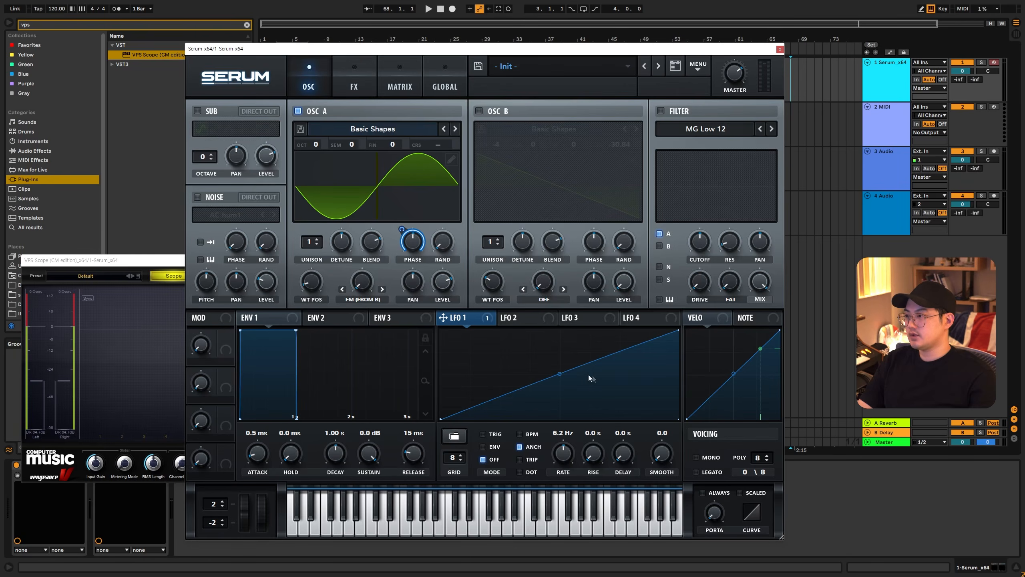
key(a)
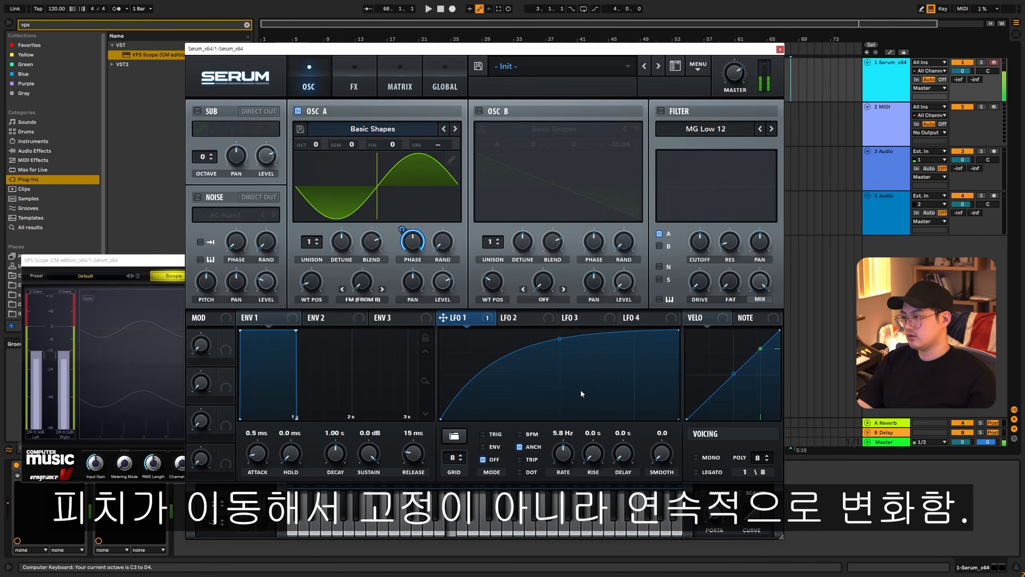
- Try LFO 1 rates of 6.5 Hz and 4.5 Hz while bending its rising curve upward, downward and upward again
drag(565, 461, 568, 456)
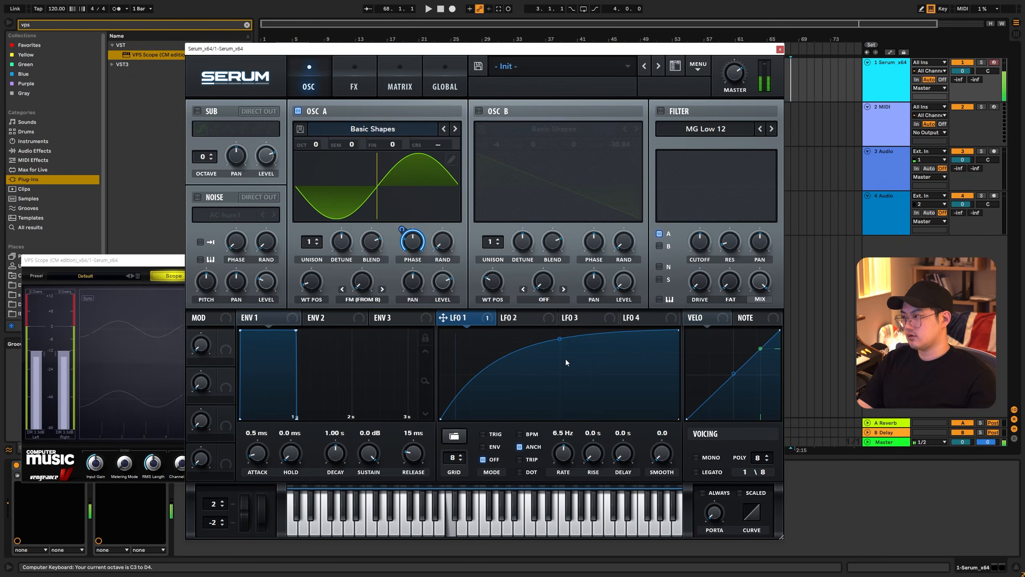
drag(560, 342, 562, 335)
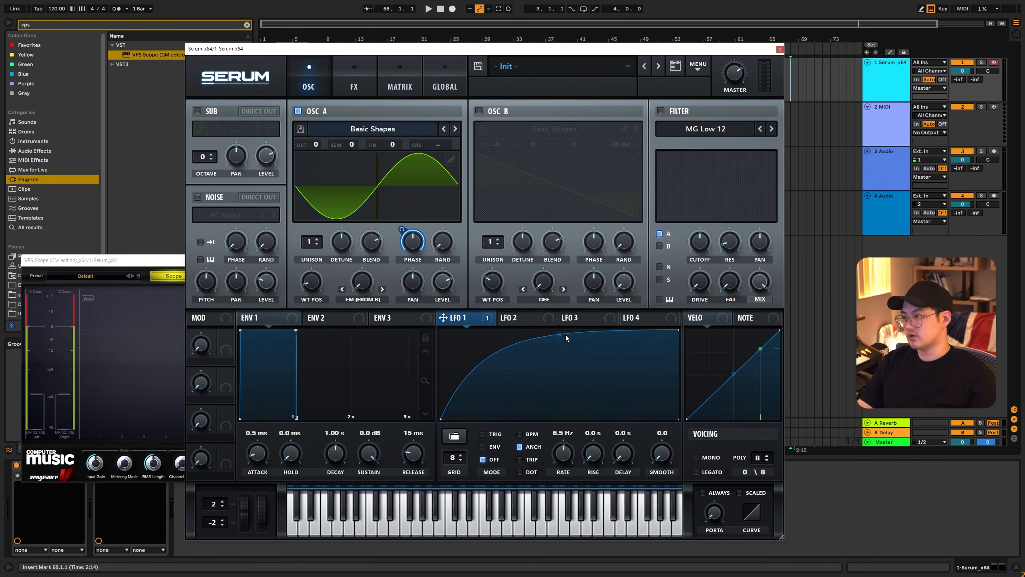
drag(564, 335, 560, 406)
drag(560, 452, 559, 461)
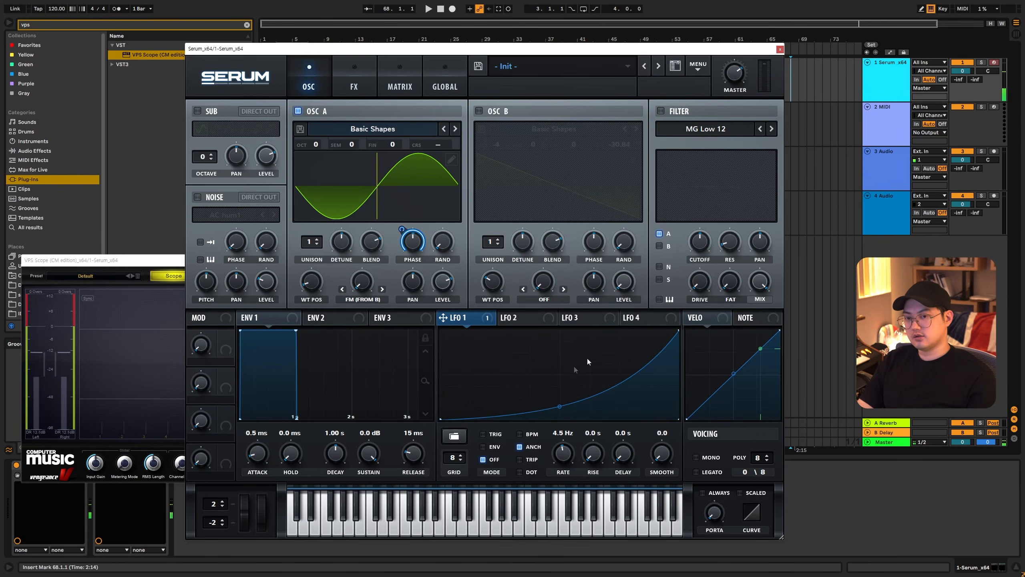
drag(560, 406, 559, 343)
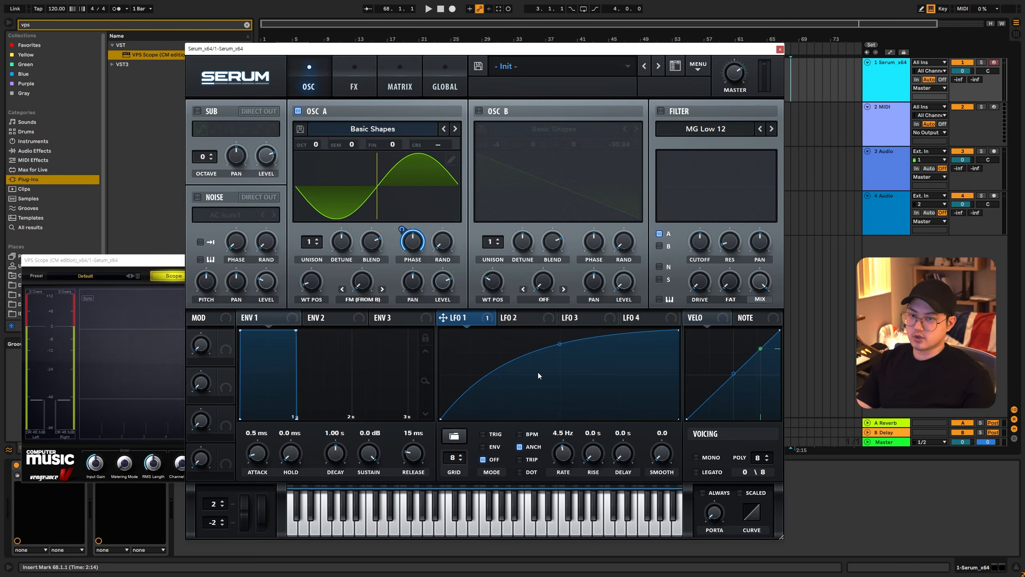
- Reset oscillator A's phase and load the basic sine shape into LFO 1
mouse_move(412, 248)
mouse_down()
mouse_move(412, 270)
mouse_move(412, 226)
mouse_move(412, 241)
mouse_up()
double_click(412, 241)
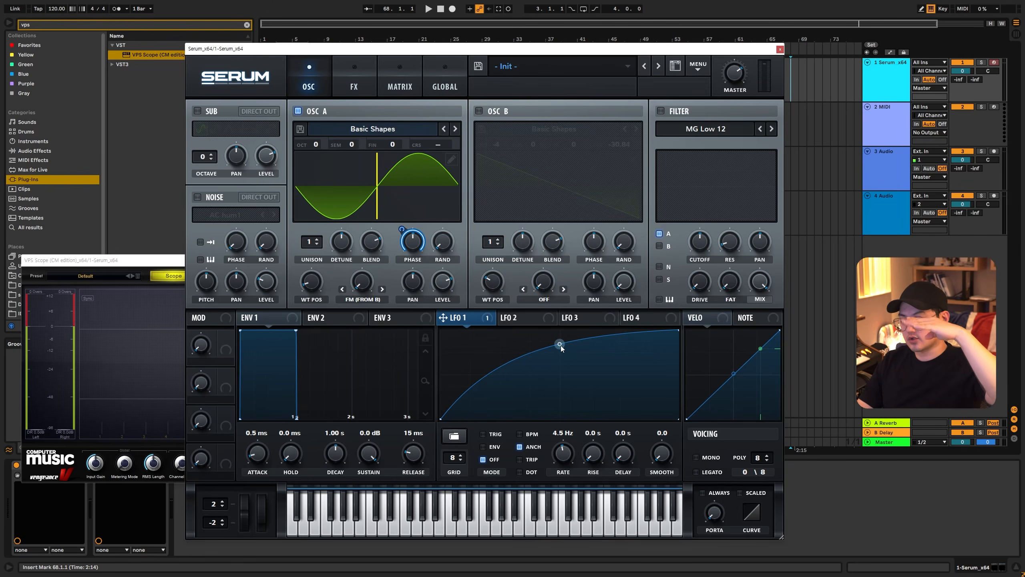
click(454, 435)
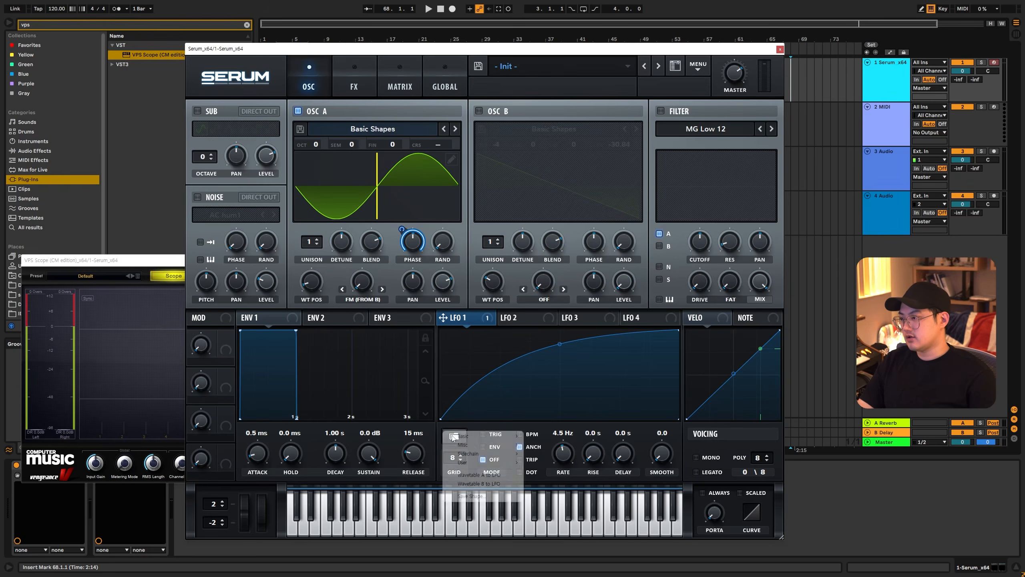
mouse_move(484, 435)
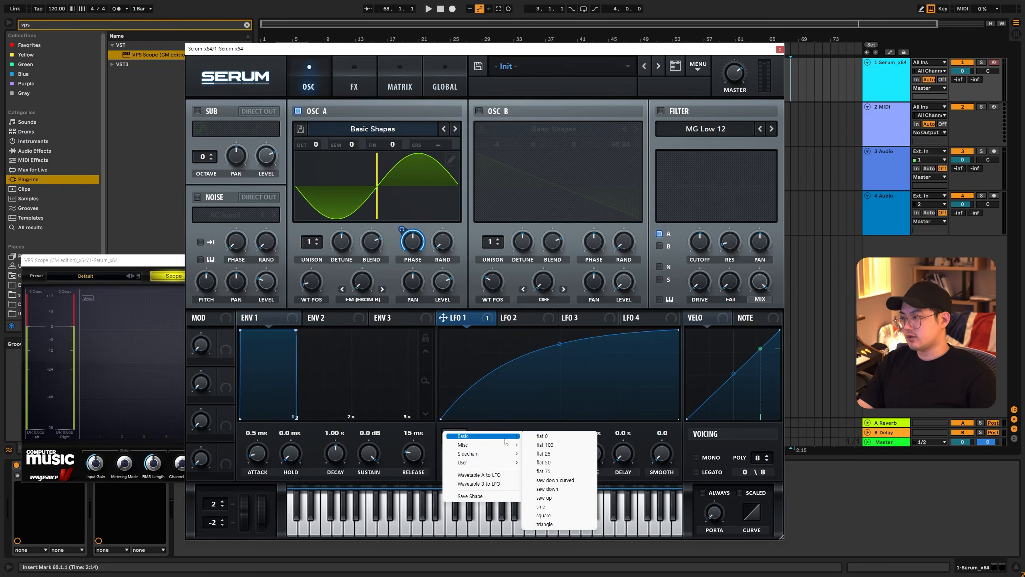
click(556, 508)
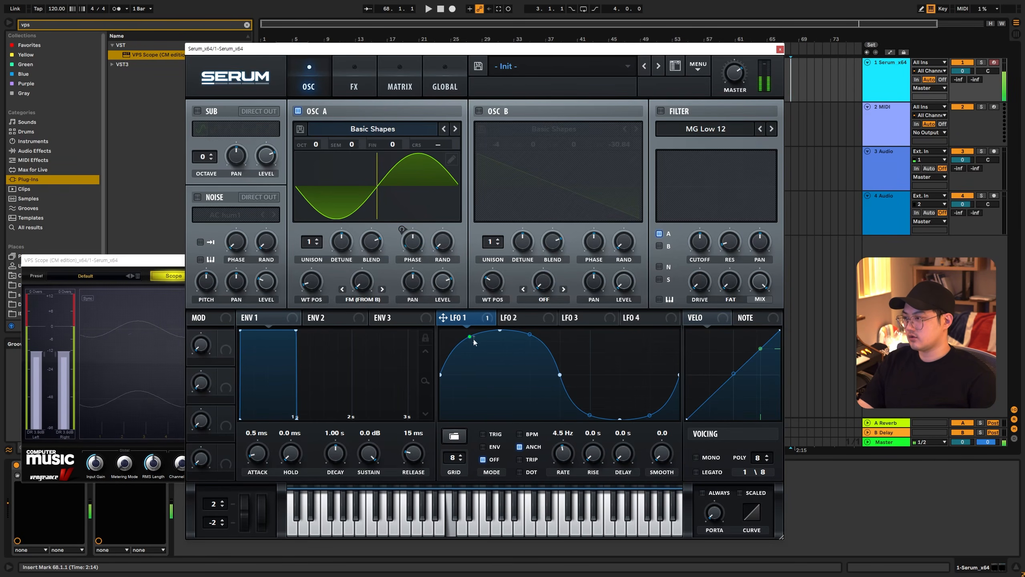
- Even out the curve points of LFO 1's sine shape, set its rate to 5.8 Hz, and play test notes
drag(529, 334, 533, 348)
drag(590, 415, 650, 413)
key(a)
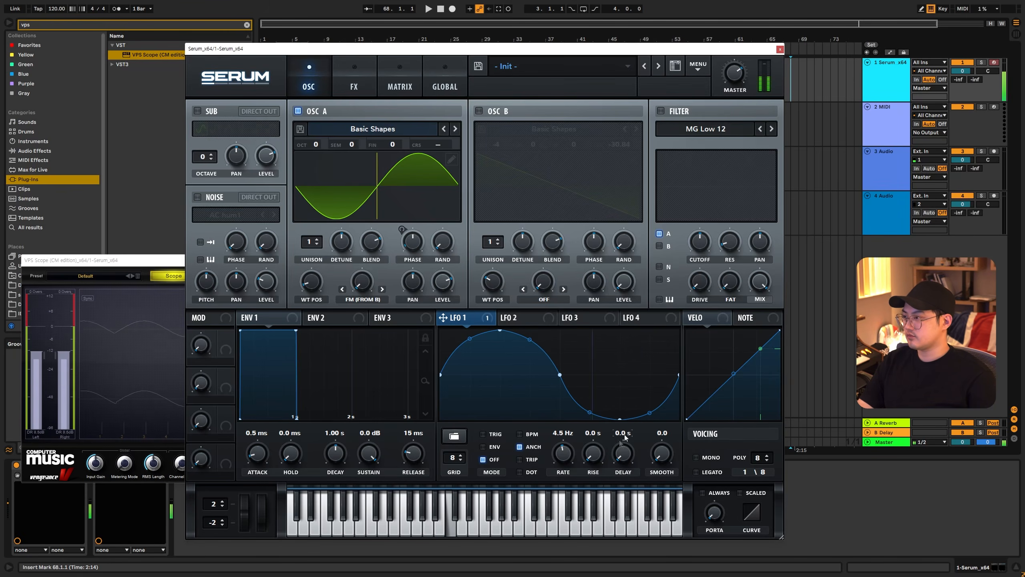
drag(570, 460, 574, 460)
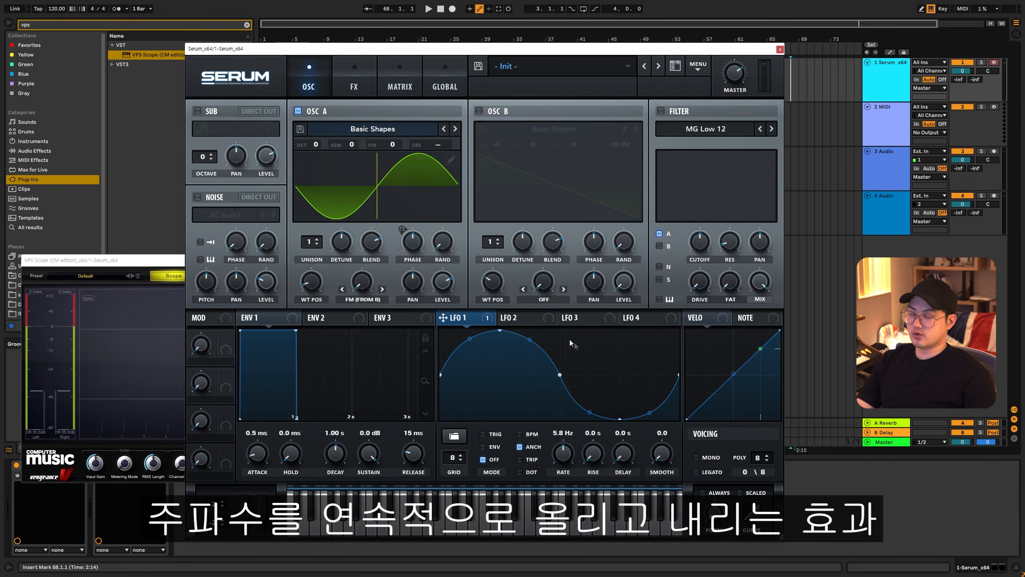
key(a)
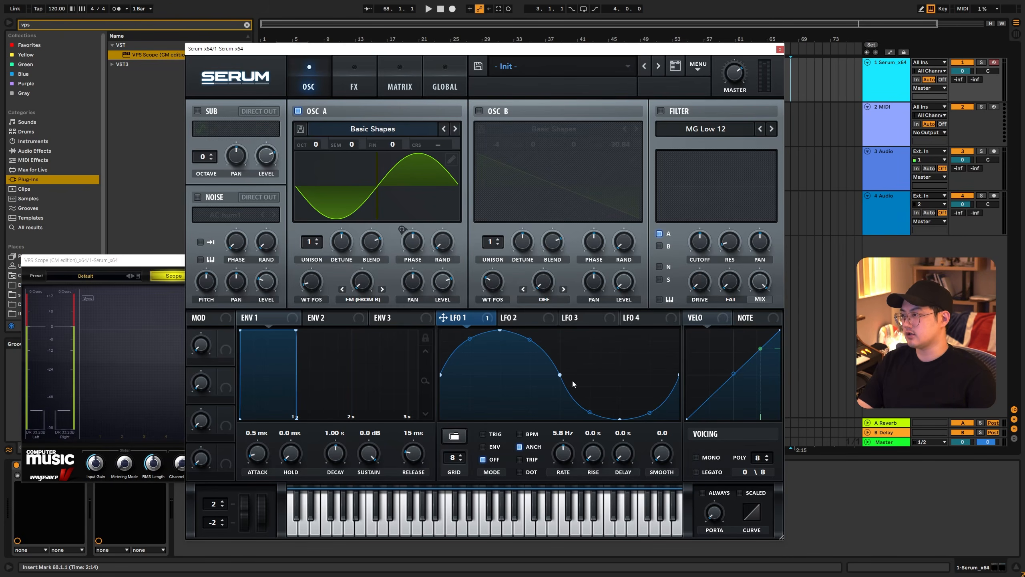
- Remove the LFO 1 sine modulation from oscillator A's phase
right_click(412, 239)
click(427, 249)
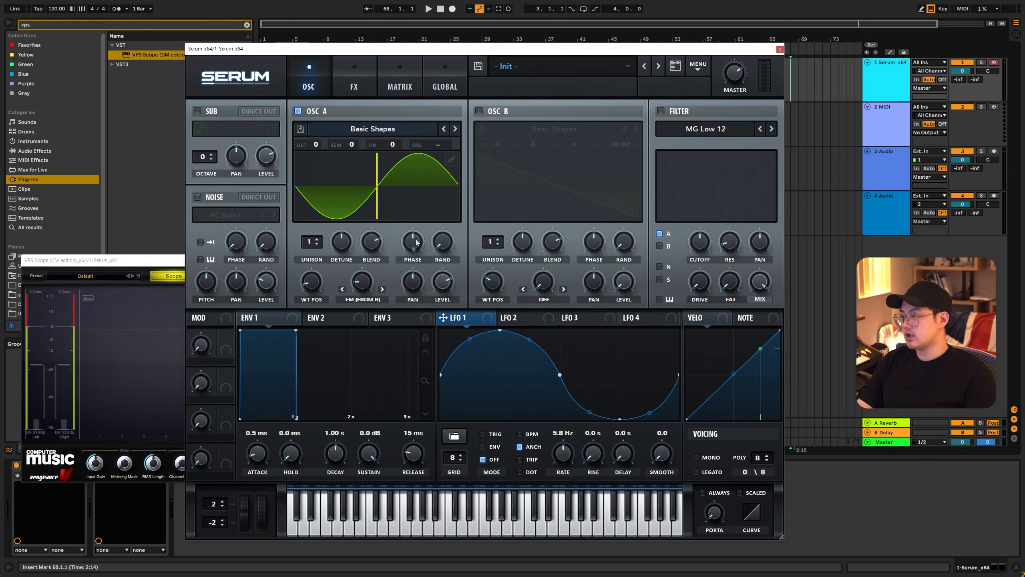
- Switch oscillator B back on with oscillator A's FM warp at 63%, and set oscillator B's coarse pitch to -21.99
drag(363, 282, 362, 251)
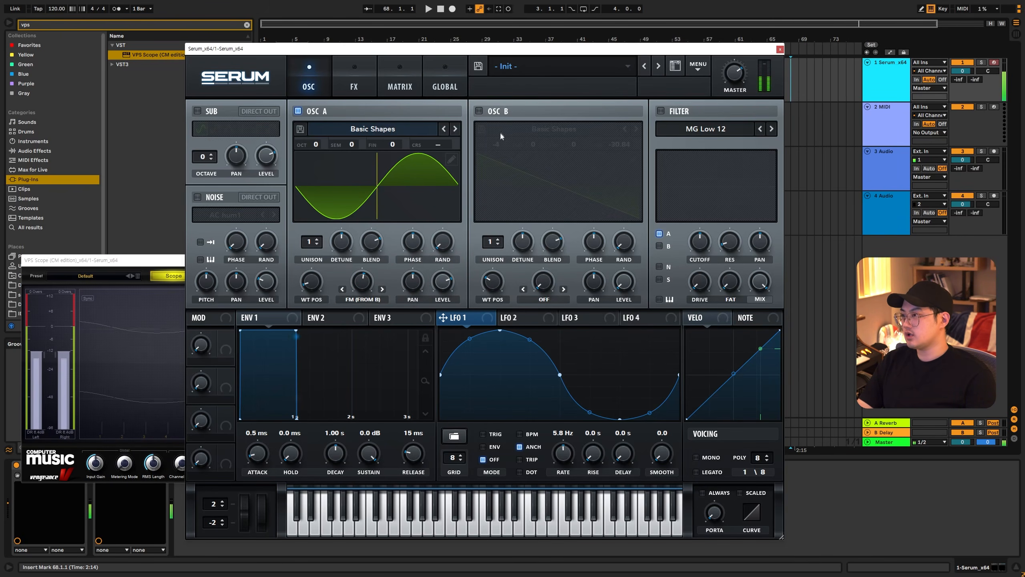
click(479, 111)
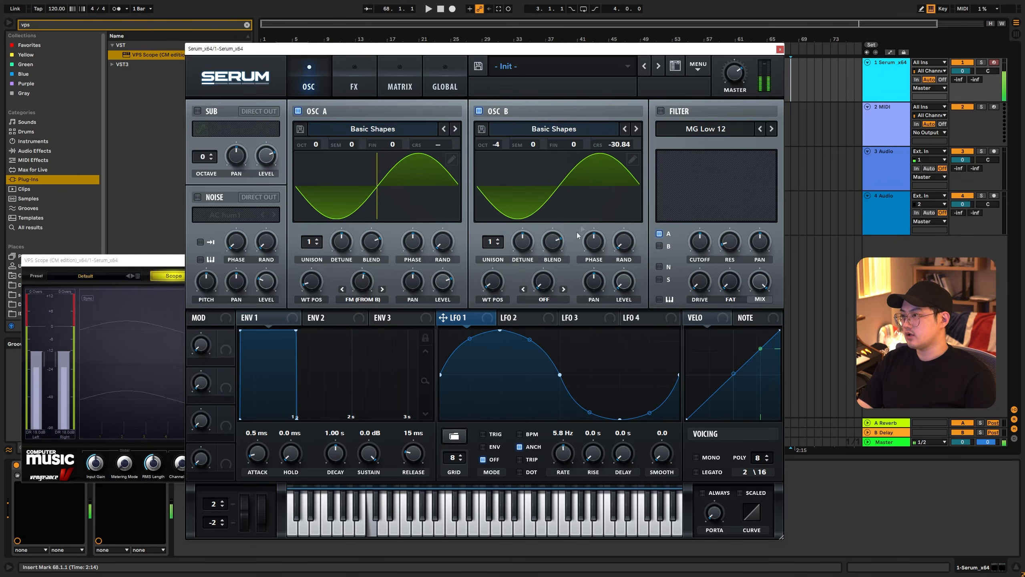
drag(361, 289, 361, 285)
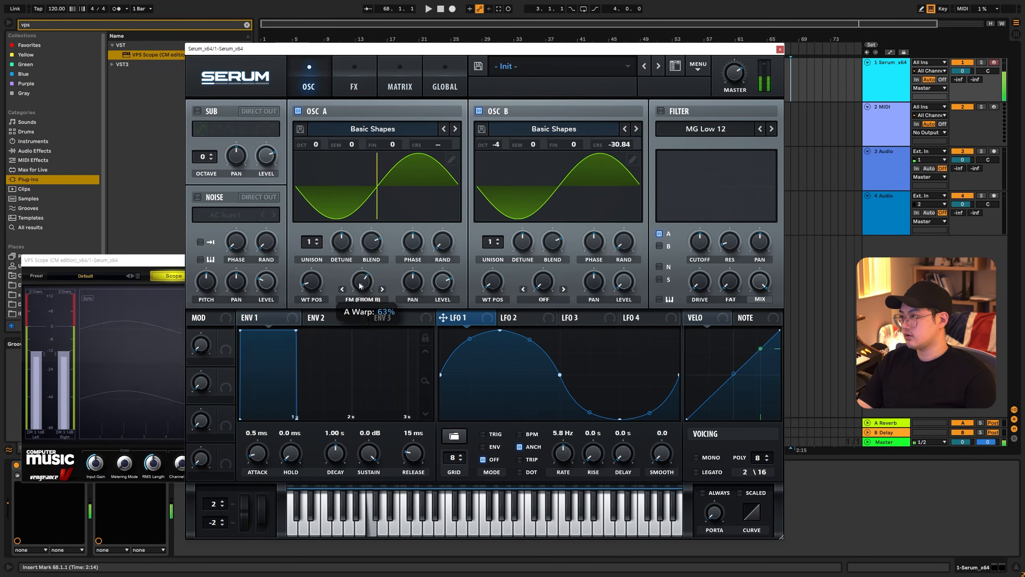
mouse_move(620, 144)
mouse_down()
mouse_move(626, 118)
mouse_move(626, 145)
mouse_up()
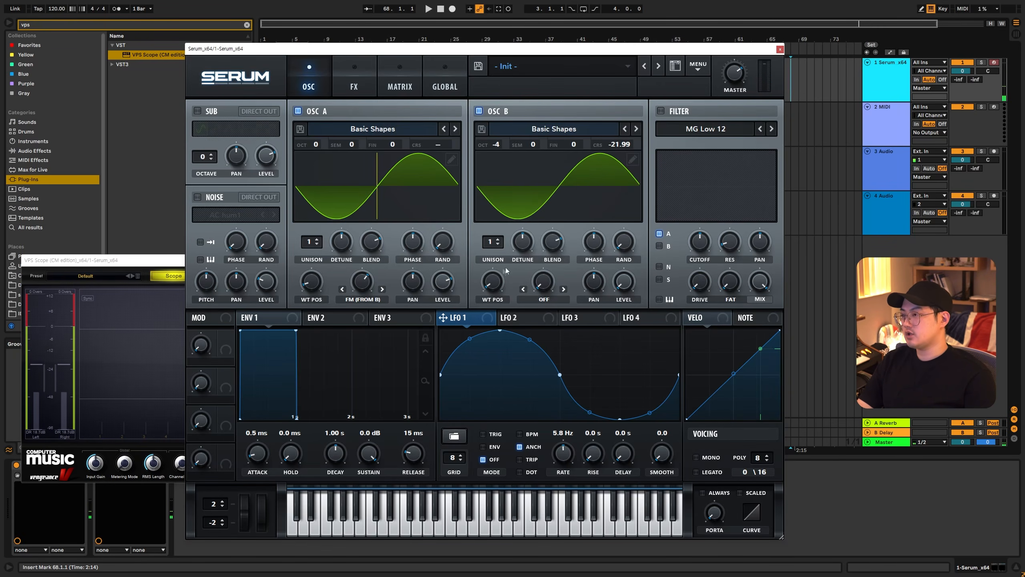
- Reposition the Serum window and move oscillator B's wavetable position to the square wave
drag(507, 271, 508, 191)
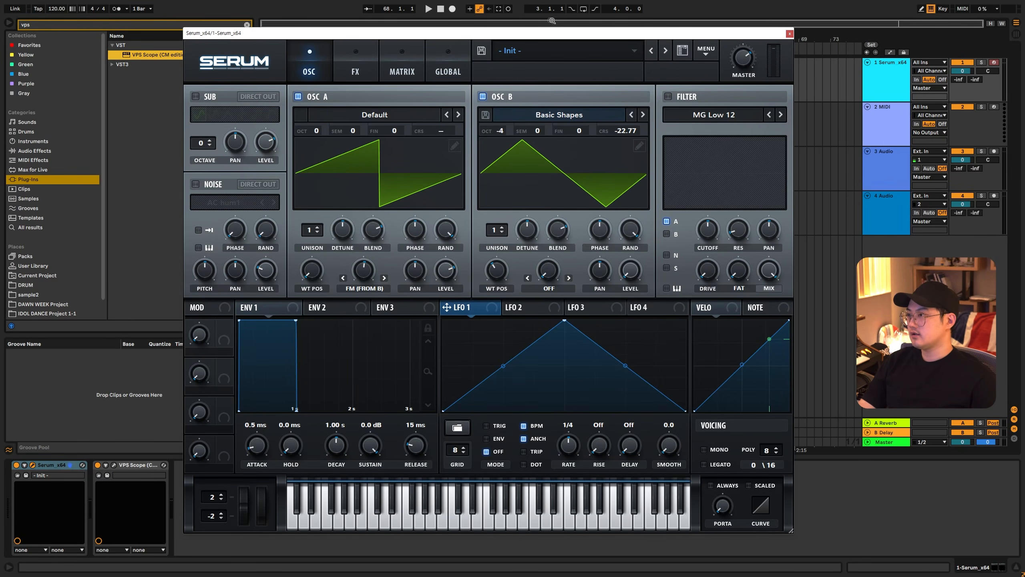
mouse_move(546, 35)
mouse_down()
mouse_move(576, 30)
mouse_move(561, 41)
mouse_up()
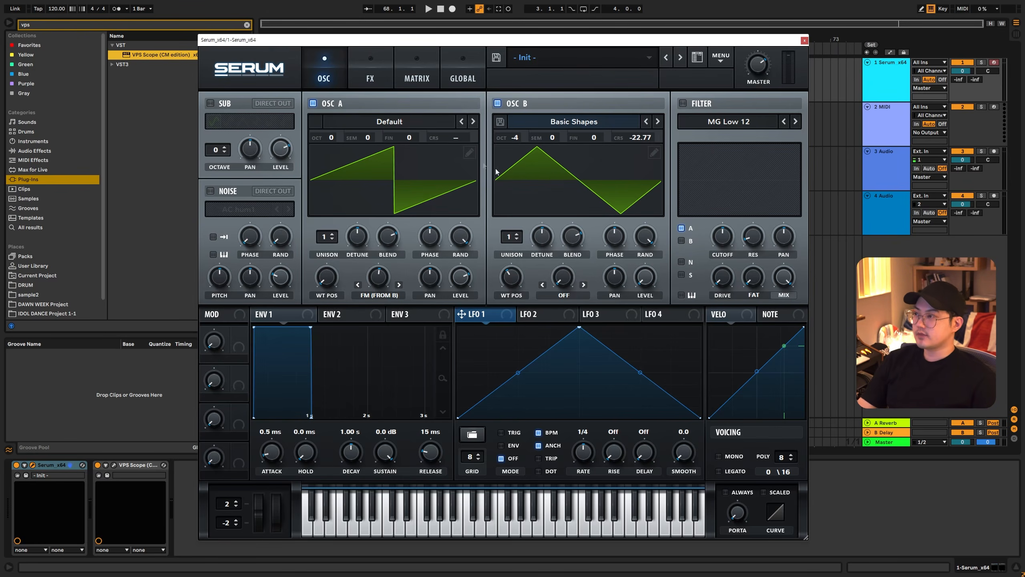
drag(517, 270, 521, 261)
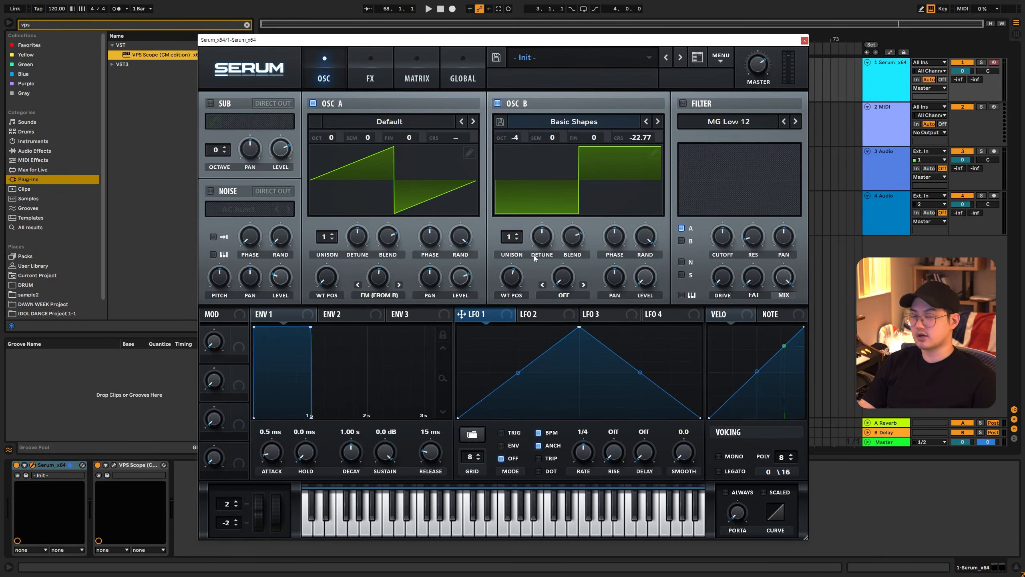
- Draw a square wave in LFO 1, high then low, and remove its modulation from oscillator A's coarse pitch
drag(464, 327, 553, 304)
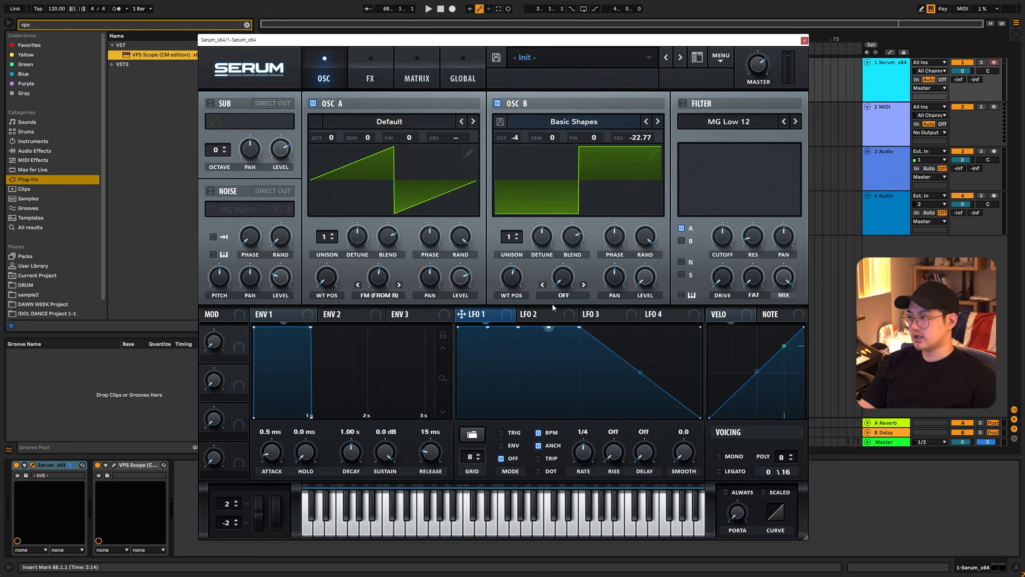
drag(587, 417, 742, 465)
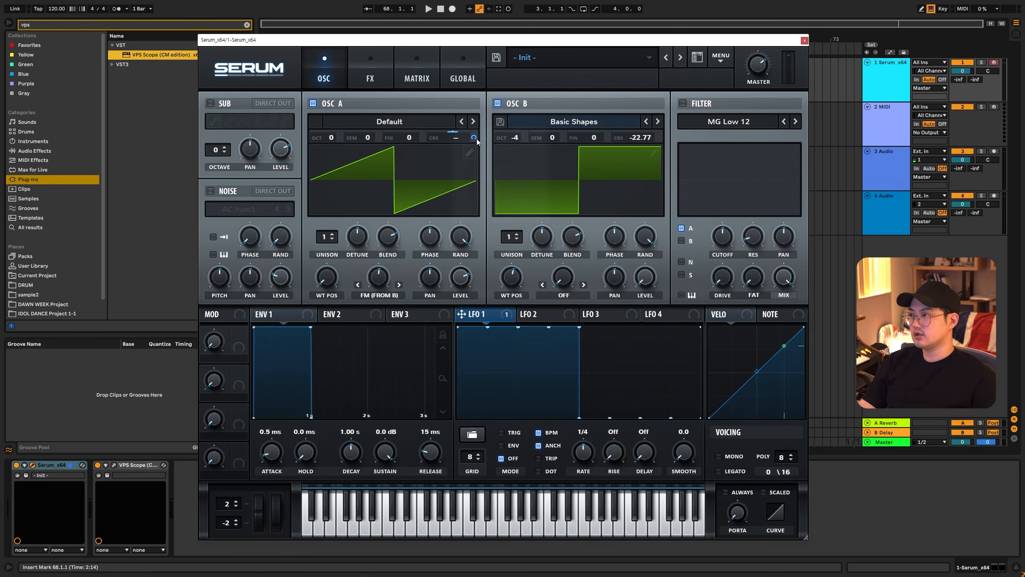
right_click(474, 138)
click(485, 161)
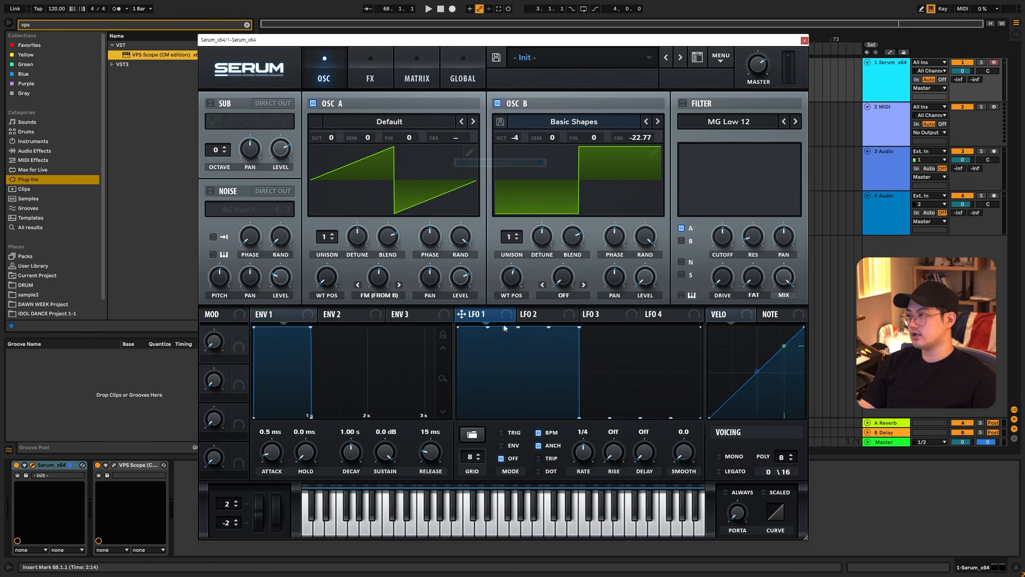
- Check LFO 2's shape, move oscillator B's wavetable position back to the triangle wave, and play test notes
click(535, 317)
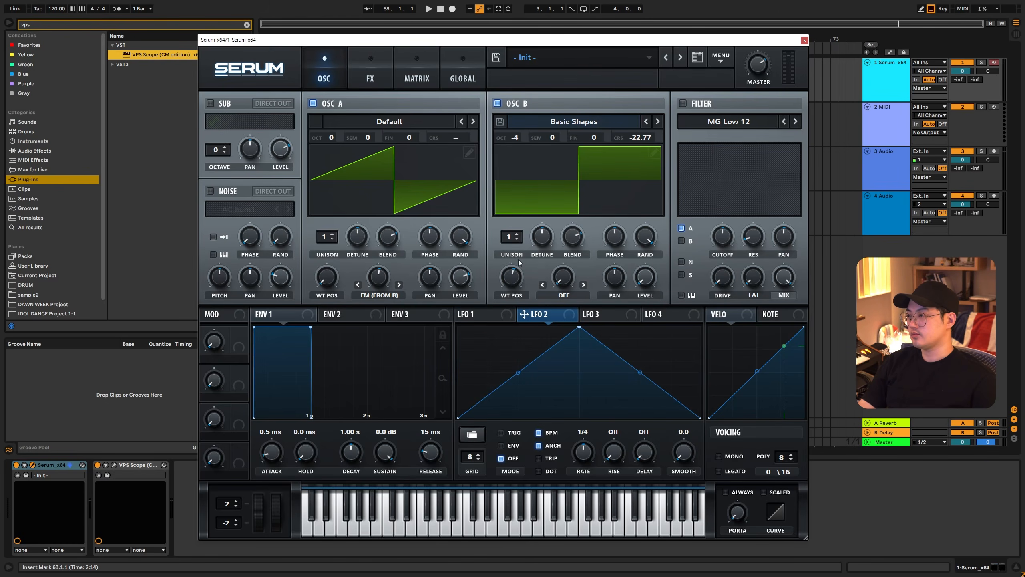
drag(518, 276, 517, 293)
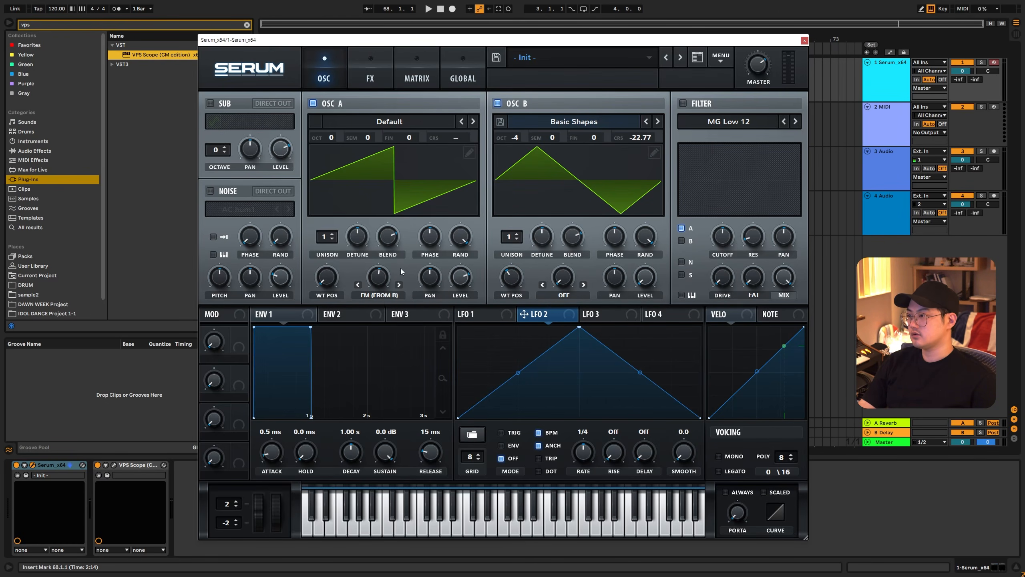
key(a)
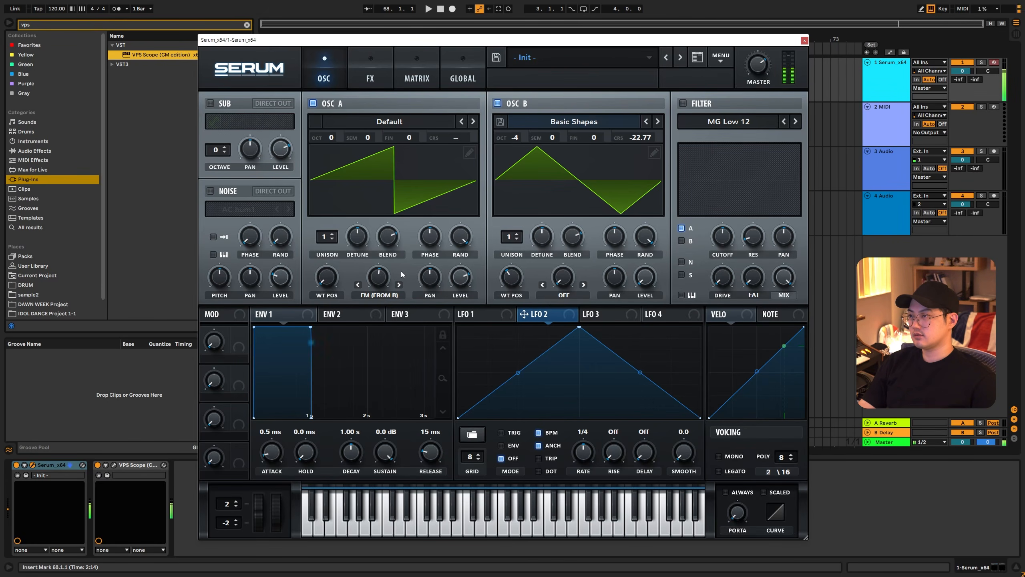
- Switch oscillator B off, modulate oscillator A's coarse pitch with LFO 1's square wave, and play test notes
click(498, 103)
click(490, 318)
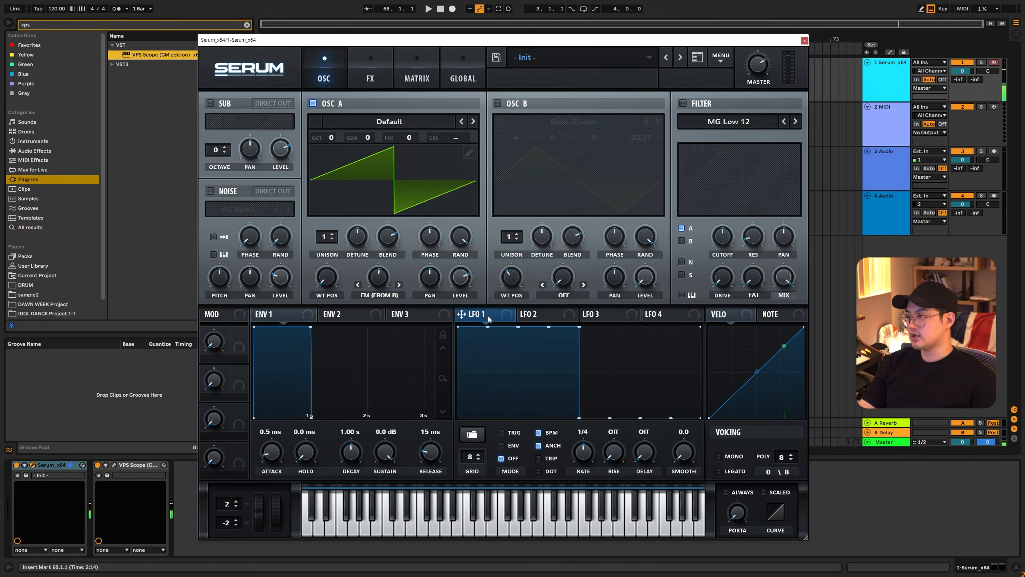
drag(473, 137, 478, 148)
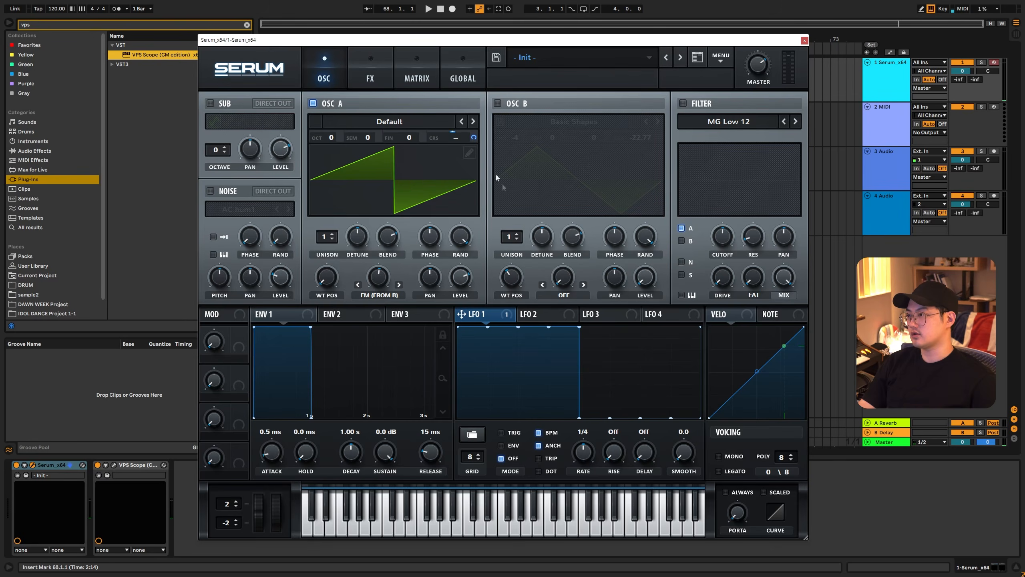
key(a)
key(a)
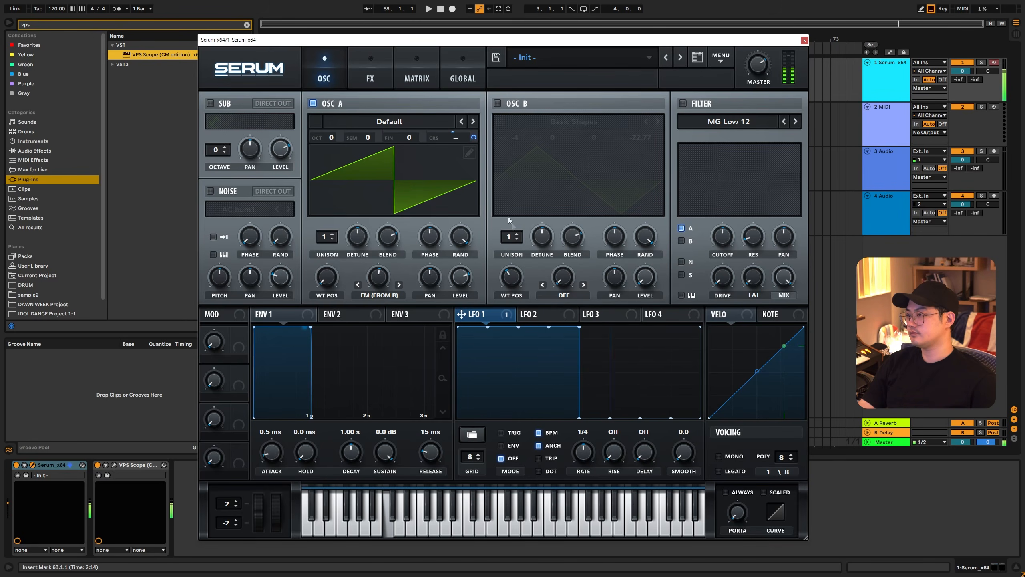
key(a)
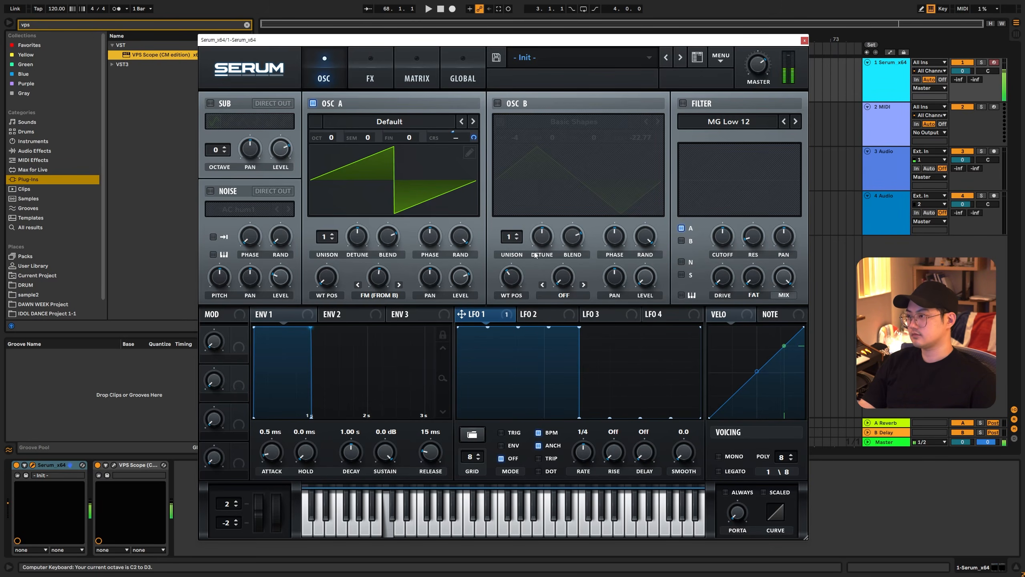
- Take LFO 1 off oscillator A's coarse pitch, then switch oscillator B back on and play test notes
right_click(473, 137)
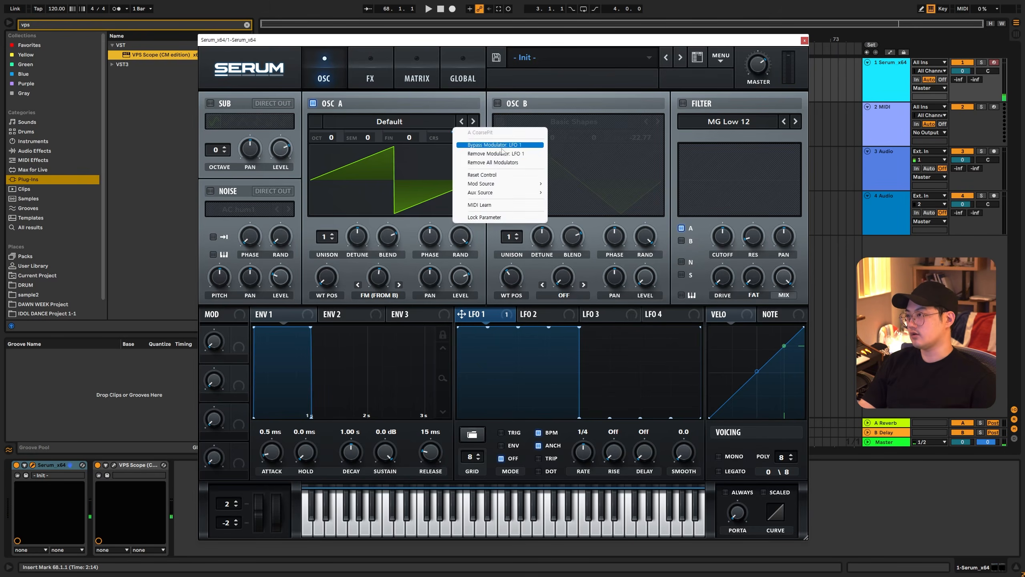
click(486, 145)
click(498, 103)
key(a)
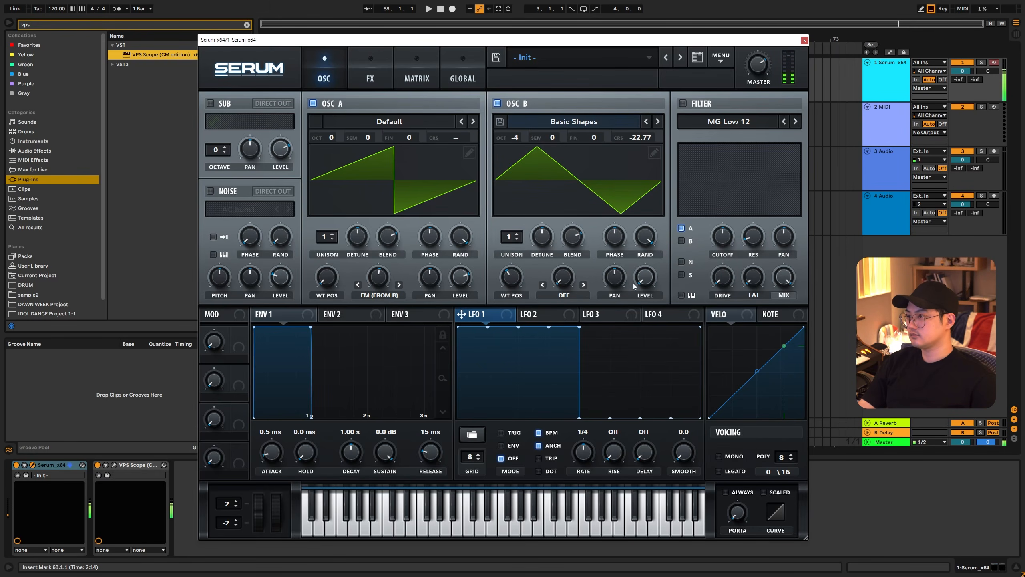
key(a)
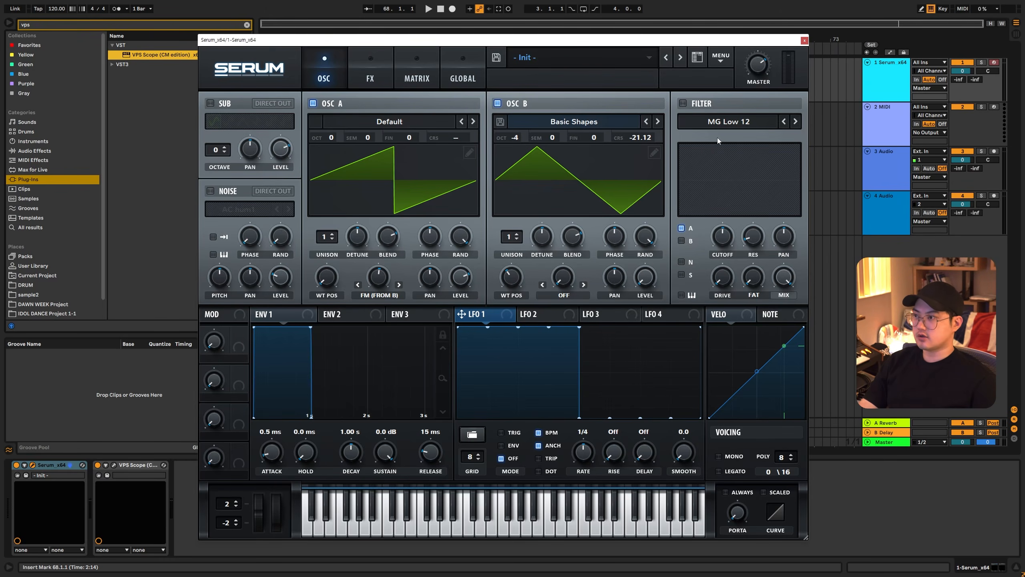
- Initialize the preset and set oscillator A's warp mode to FM (from B)
click(727, 64)
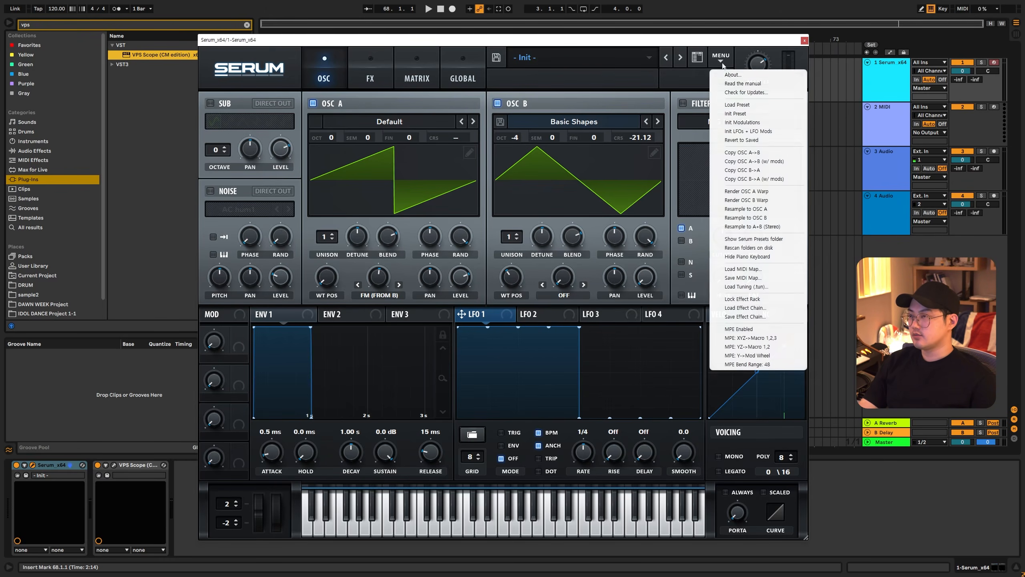
click(742, 117)
click(381, 296)
click(389, 482)
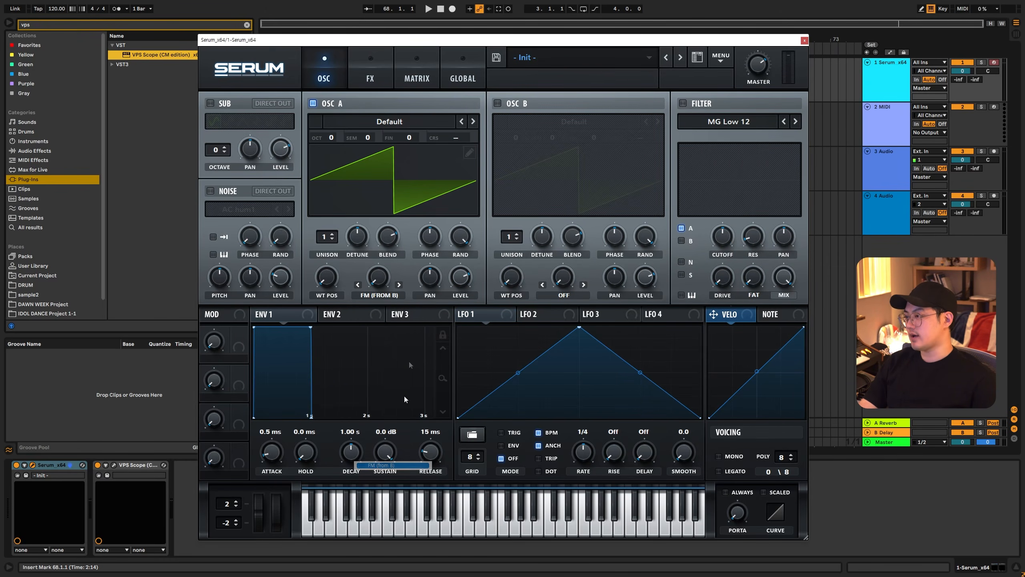
drag(378, 277, 381, 242)
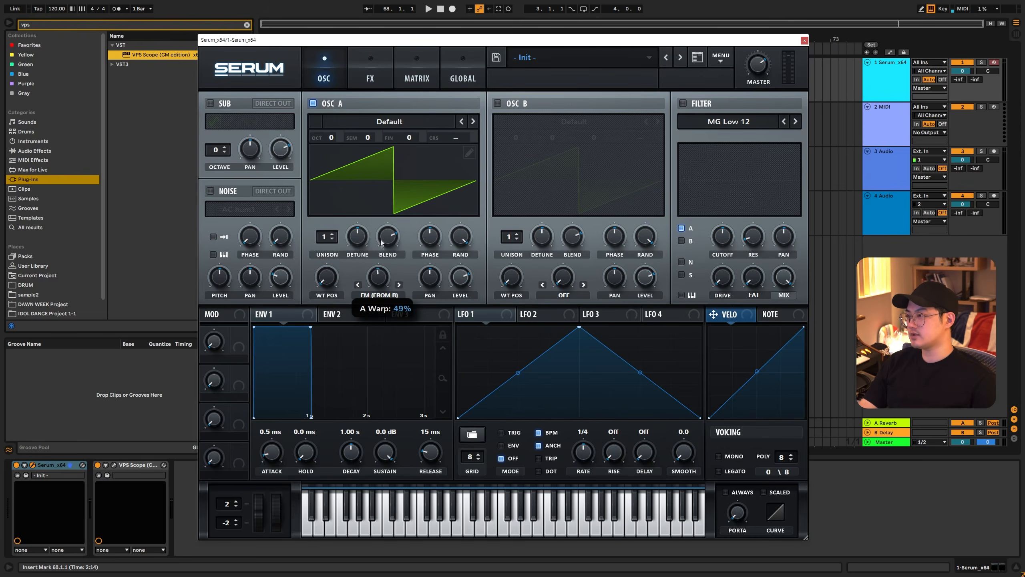
- Load the Analog wavetable Basic Shapes into both oscillators, switching oscillator B on with its level turned down
click(389, 127)
mouse_move(386, 136)
click(428, 171)
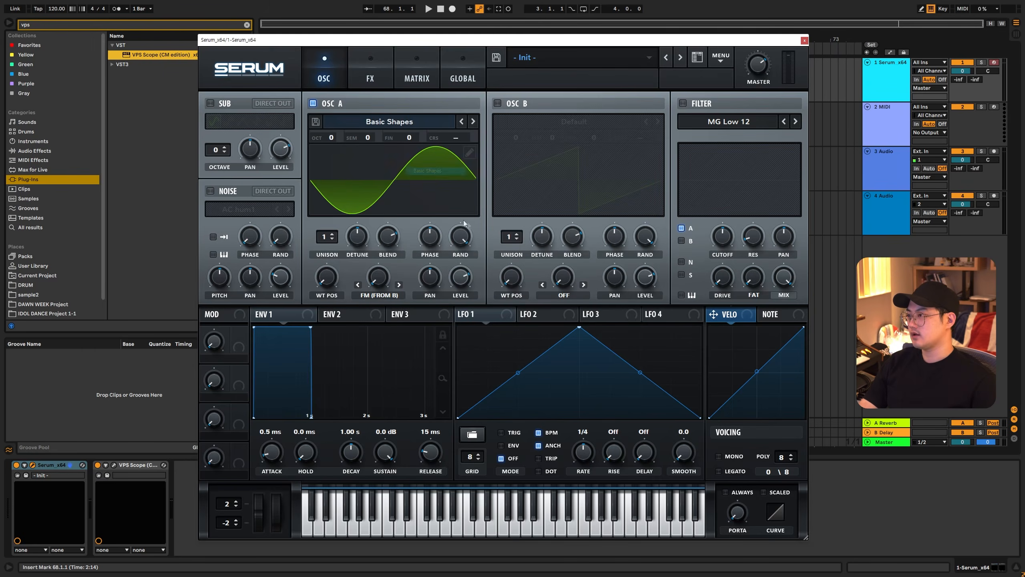
click(498, 103)
click(577, 122)
mouse_move(537, 134)
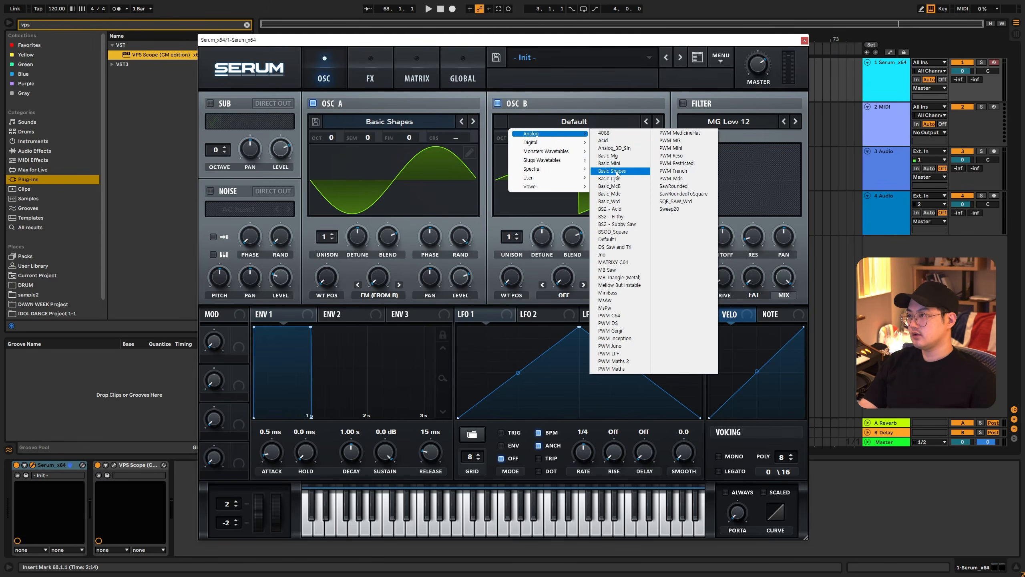
click(601, 171)
drag(645, 277, 637, 342)
- Assign ENV 2 to oscillator A's FM amount with 0% sustain, 519 ms decay and 290 ms release
drag(337, 314, 375, 279)
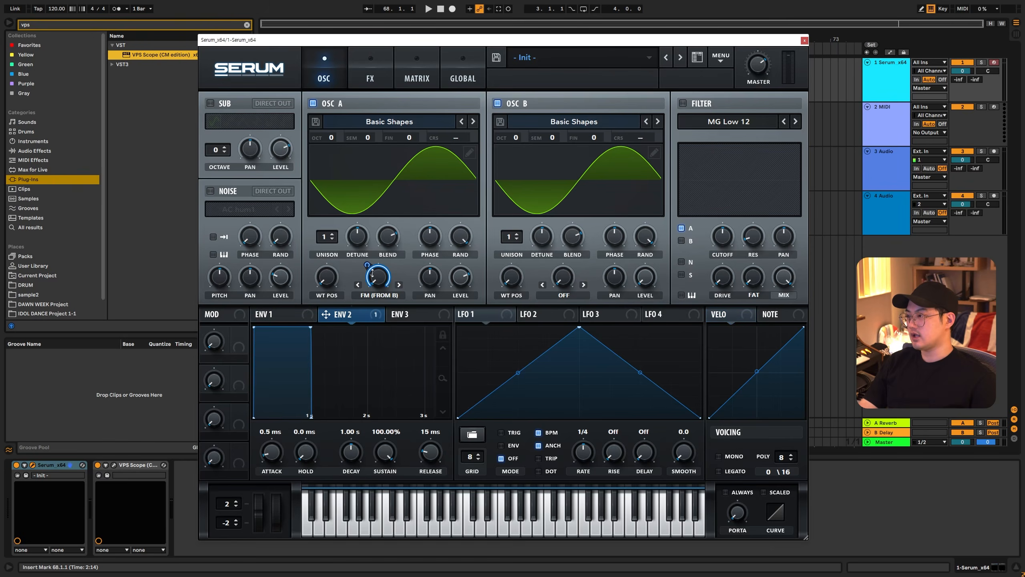
drag(386, 444, 385, 530)
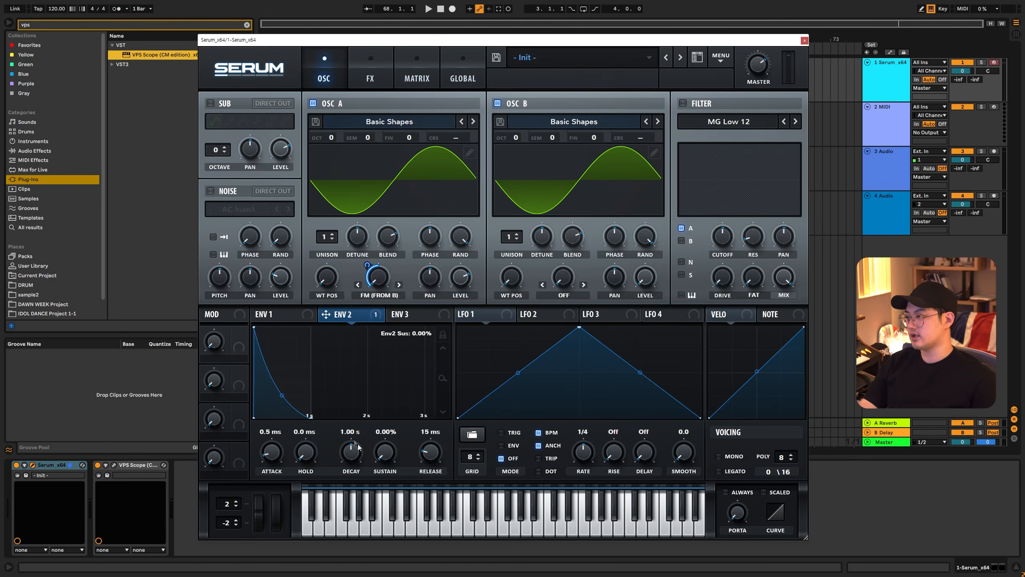
drag(351, 450, 351, 455)
- Set oscillator B's octave to +2 and ENV 1's release to 494 ms, and play test notes
drag(519, 137, 523, 113)
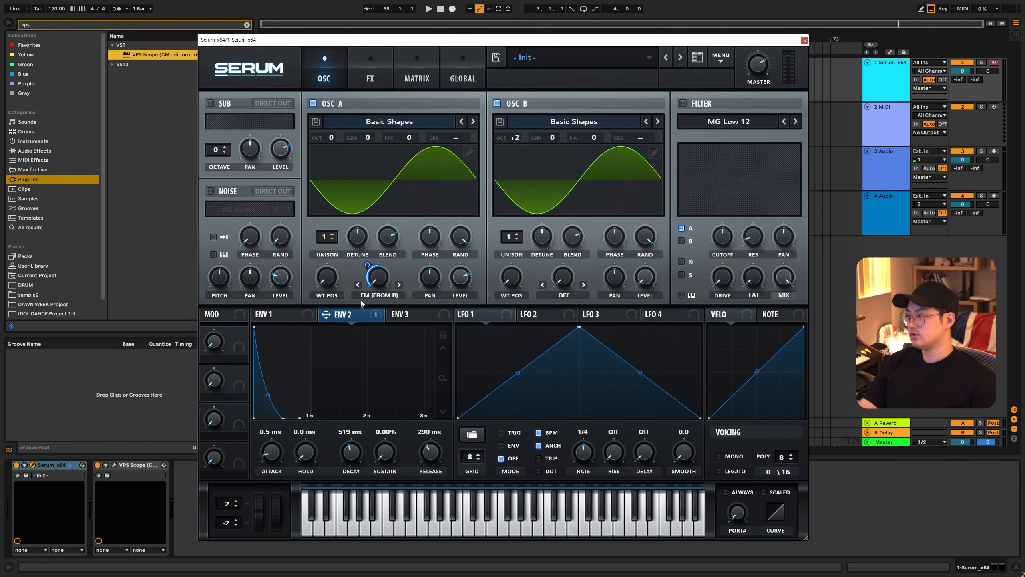
click(297, 317)
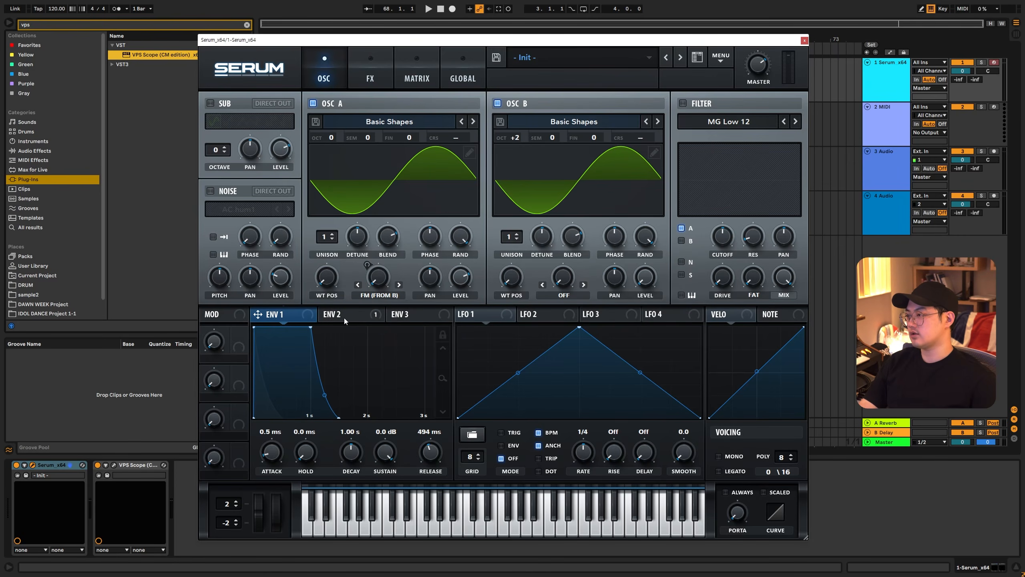
click(369, 321)
key(a)
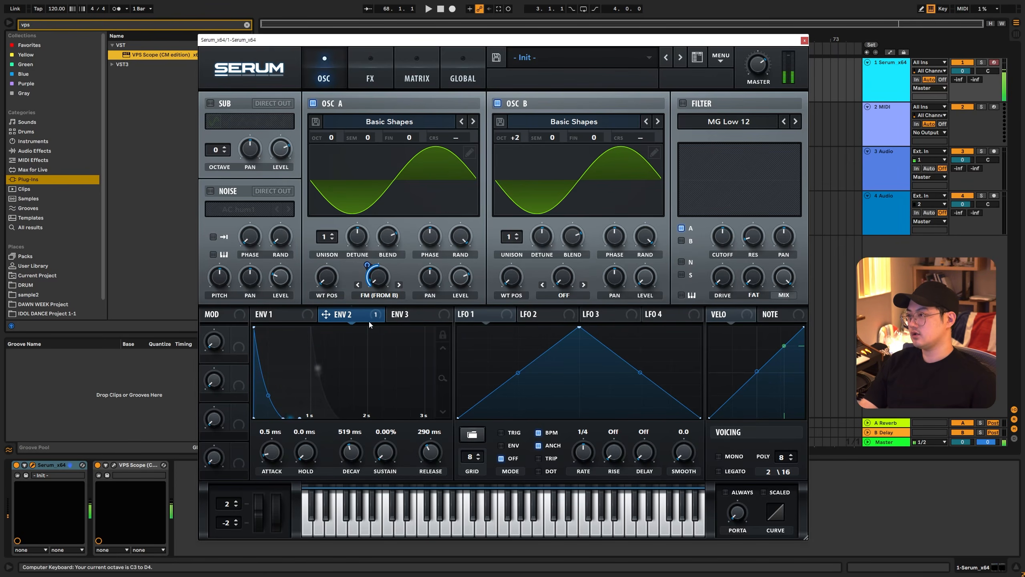
key(x)
key(a)
- Try oscillator B at octave +3 with test notes, then return it to +2 and play again
drag(517, 138, 523, 115)
key(a)
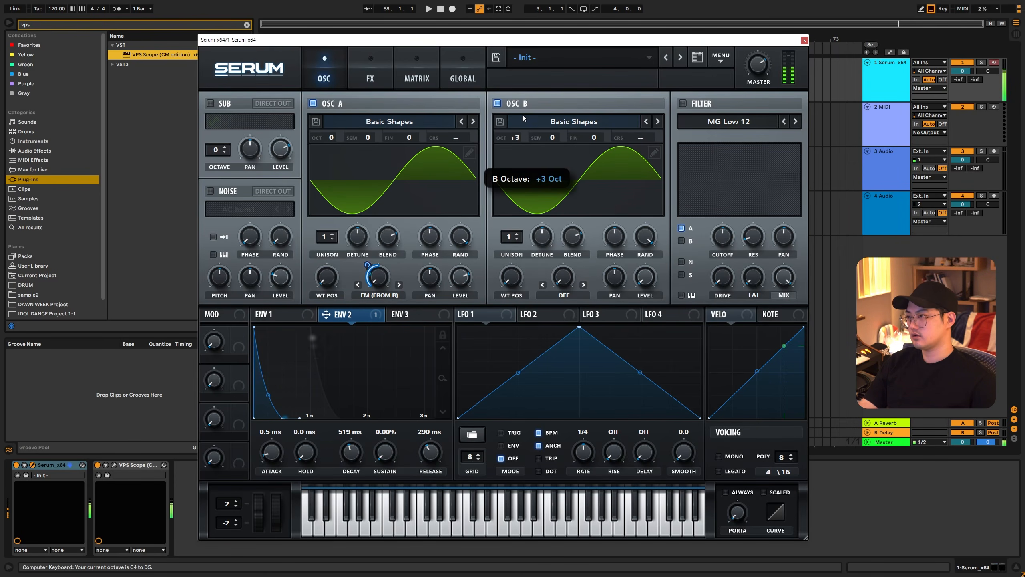
key(d)
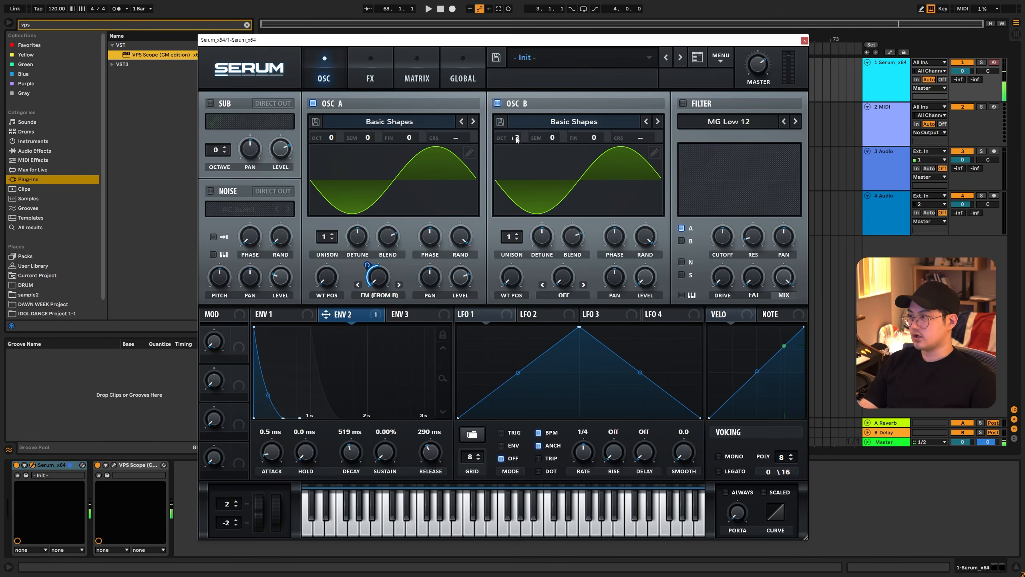
drag(516, 140, 516, 149)
key(a)
key(d)
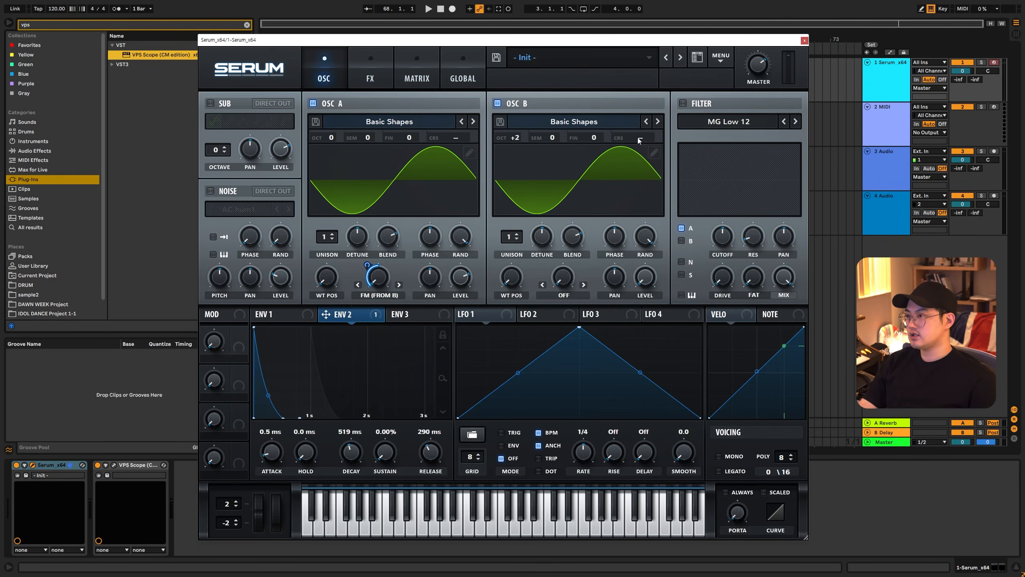
- Try oscillator B's coarse pitch at 8.21 and 14.75, and set it to 4.00
drag(639, 140, 612, 163)
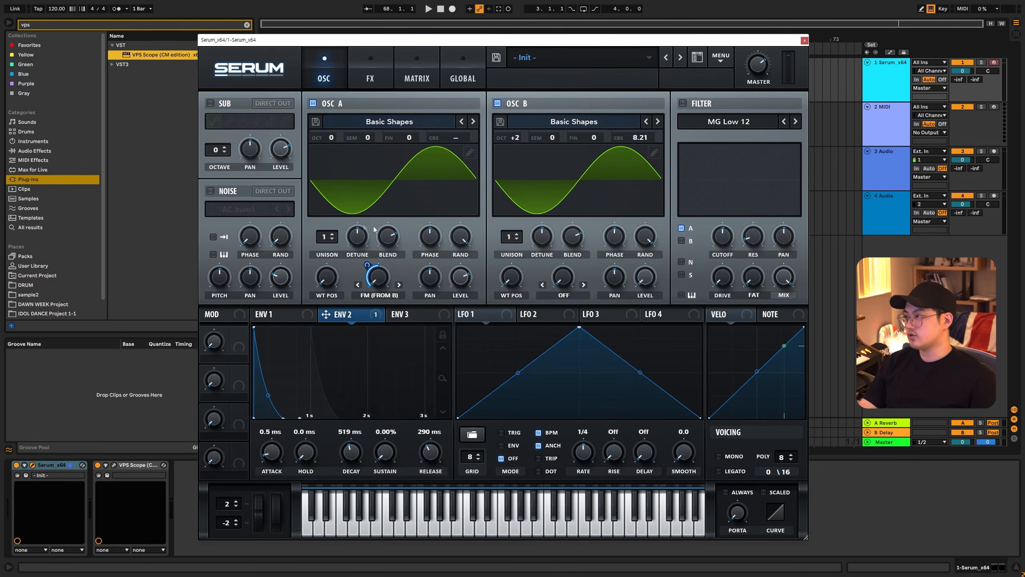
scroll(637, 139, up, 5)
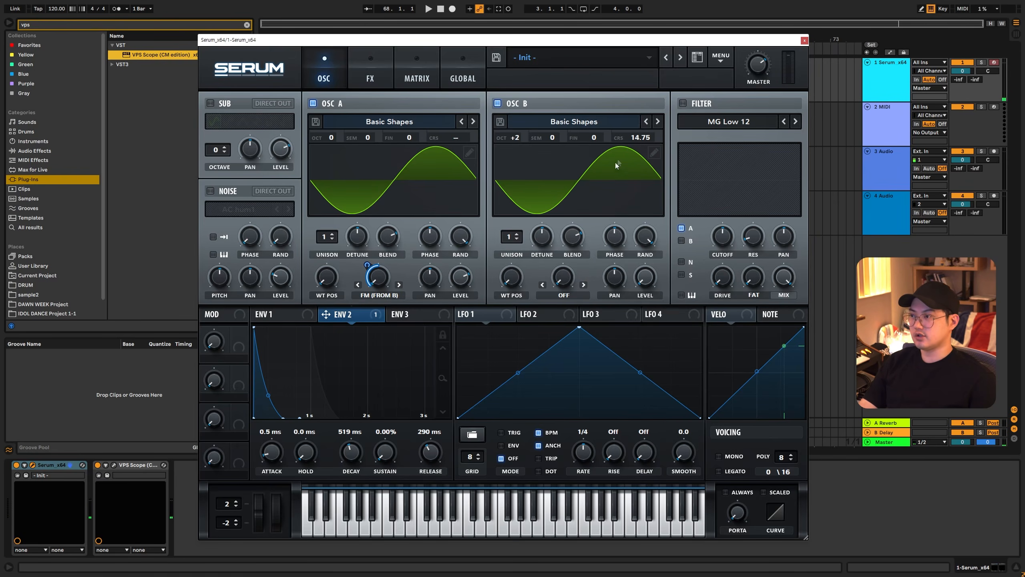
mouse_move(634, 139)
mouse_down()
mouse_move(641, 110)
mouse_move(637, 152)
mouse_up()
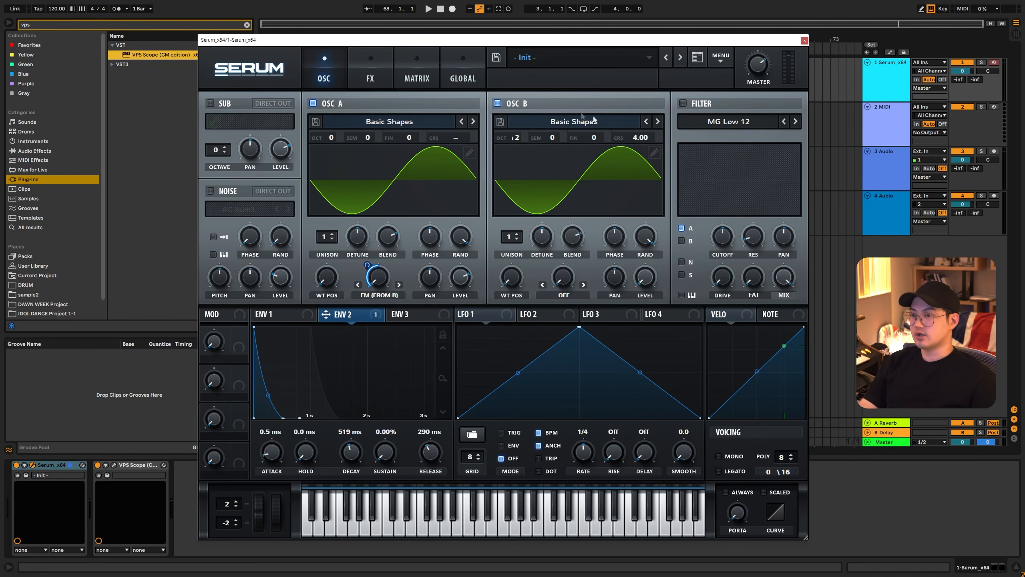
- Load Monster 7 [SL] into oscillator A and Monster 8 [SL] into oscillator B, and raise oscillator B's wavetable position
click(392, 124)
mouse_move(378, 170)
click(433, 268)
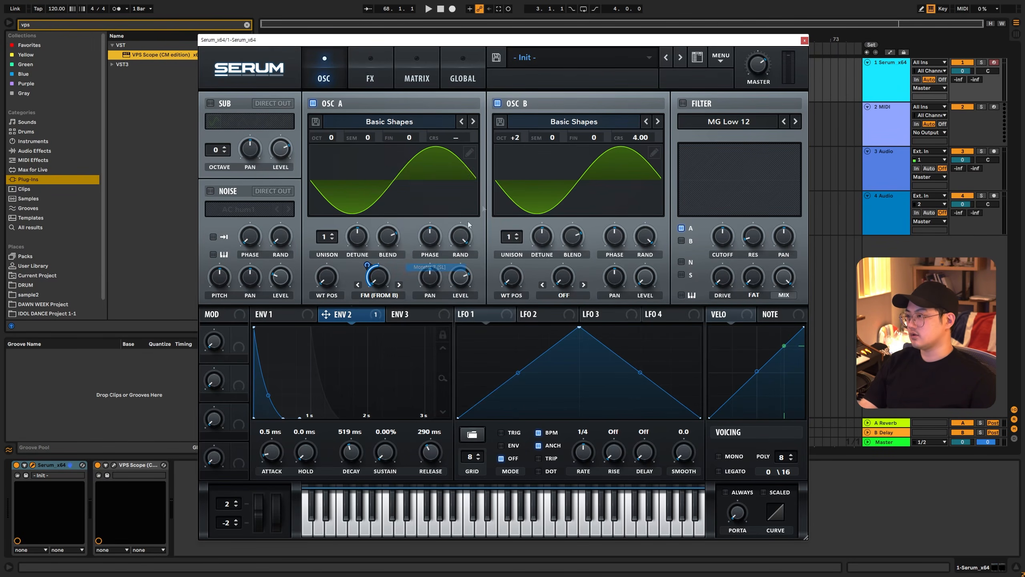
click(558, 121)
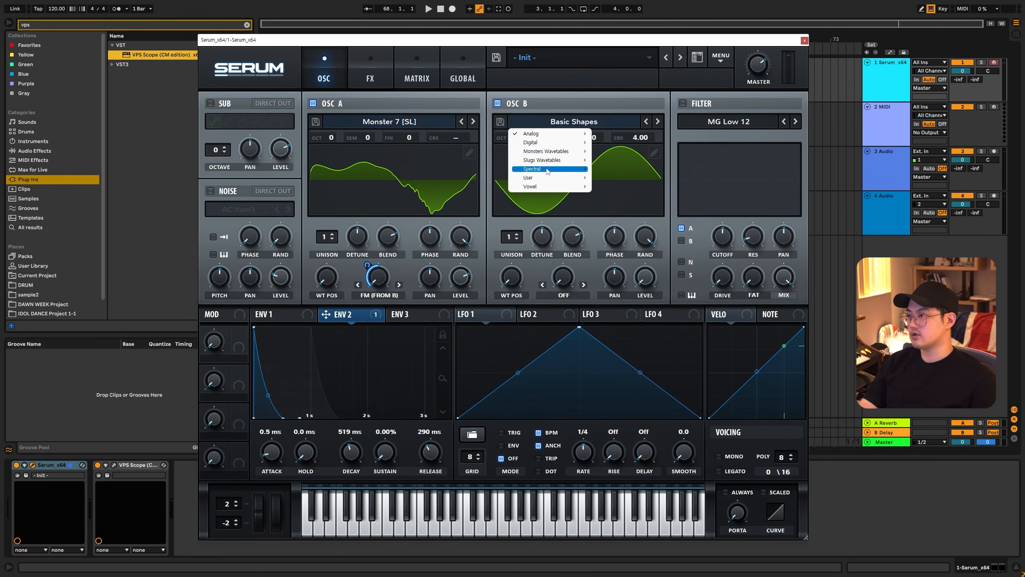
mouse_move(558, 151)
click(614, 277)
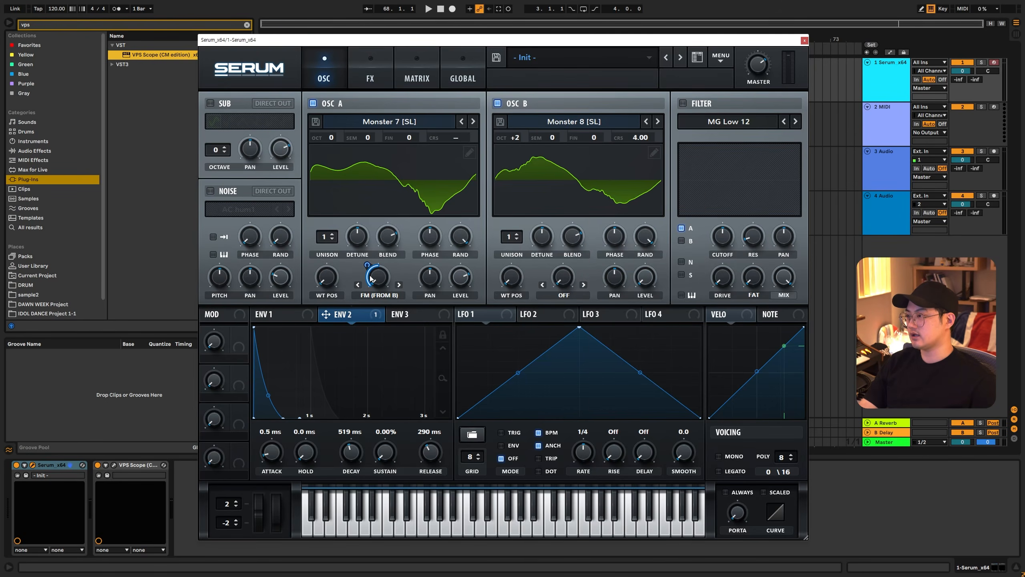
drag(512, 277, 512, 243)
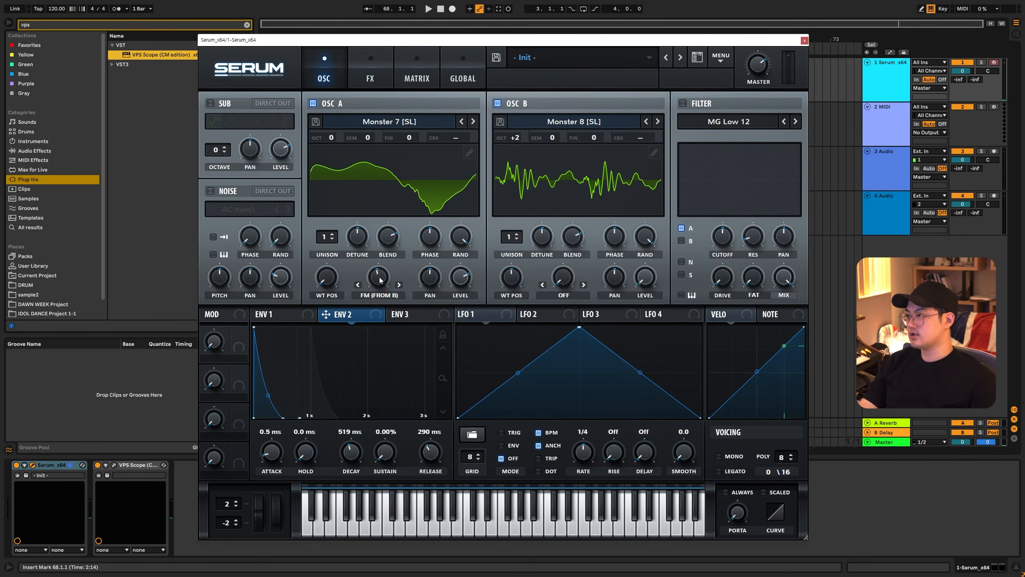
- Replace the ENV 2 modulation of oscillator A's FM with a fixed amount, and set ENV 1's release to 0.0 ms
mouse_move(380, 280)
mouse_down()
mouse_move(372, 274)
mouse_move(381, 288)
mouse_move(383, 274)
mouse_move(381, 290)
mouse_move(384, 275)
mouse_move(380, 284)
mouse_up()
click(296, 318)
drag(438, 455, 438, 494)
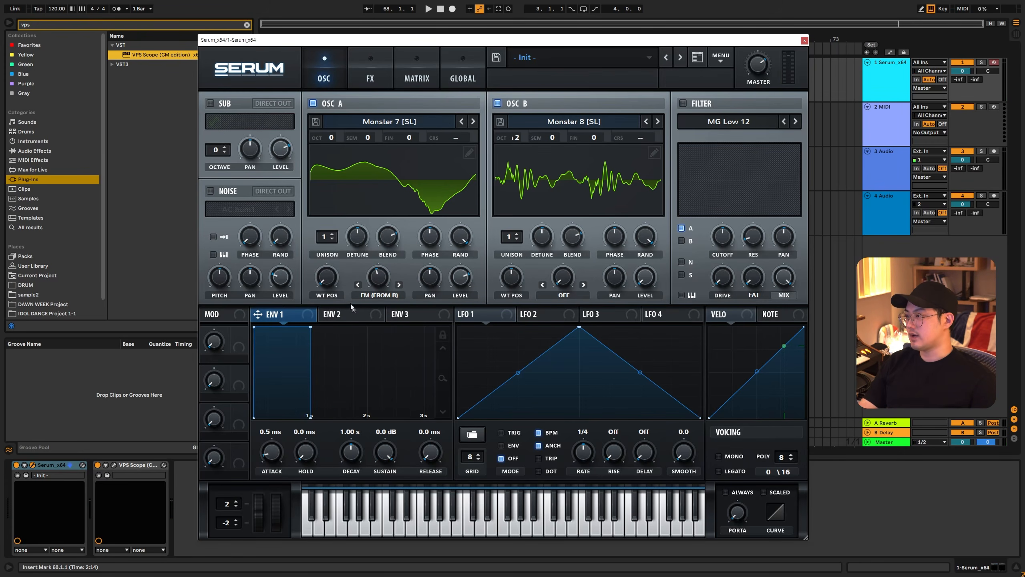
- Modulate oscillator A's FM (from B) with LFO 1 at an amount of 30, shifting the LFO peak to a later position
drag(375, 279, 467, 351)
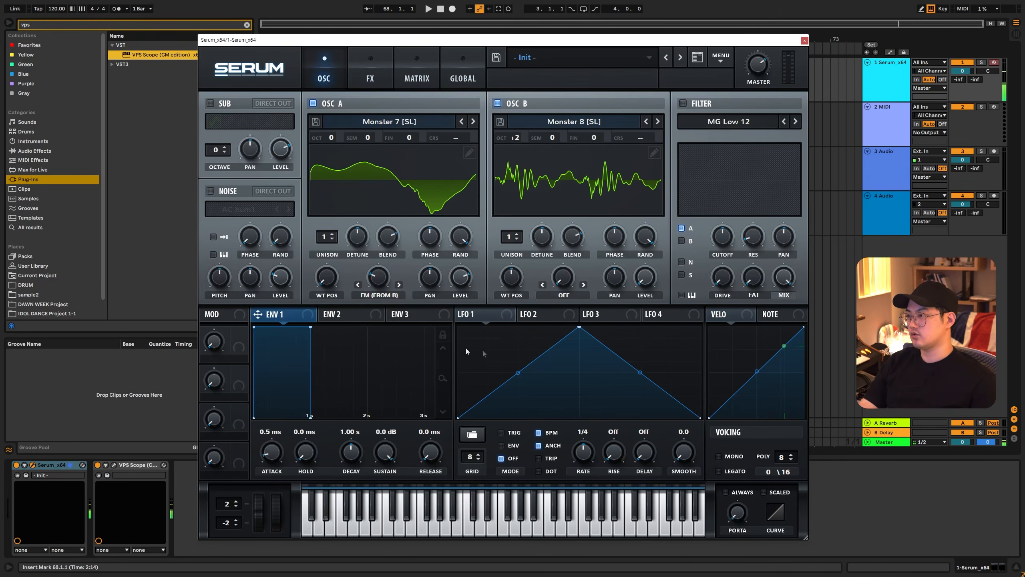
drag(494, 313, 378, 277)
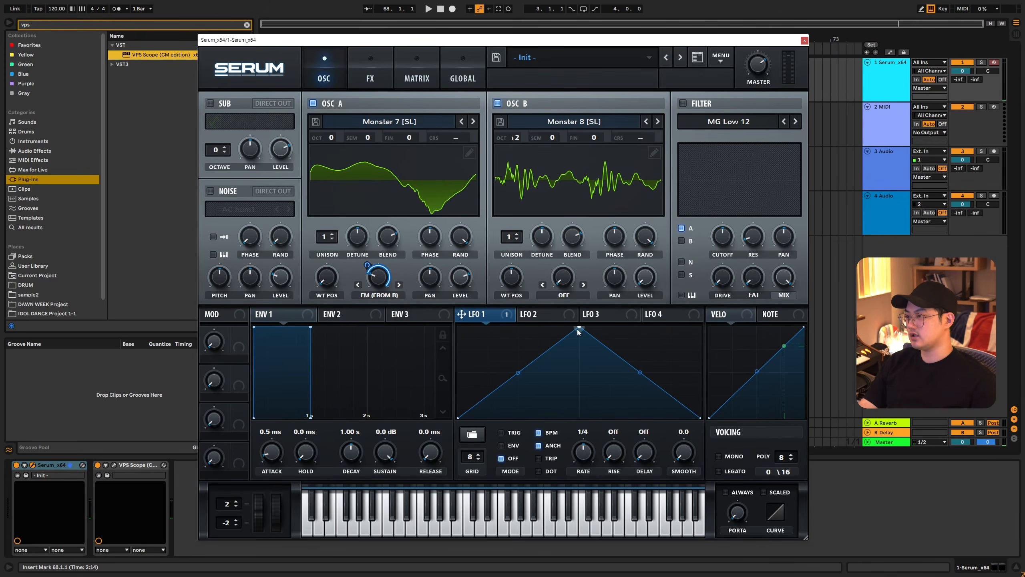
drag(579, 327, 620, 313)
mouse_move(367, 265)
mouse_down()
mouse_move(369, 286)
mouse_move(383, 282)
mouse_move(368, 261)
mouse_up()
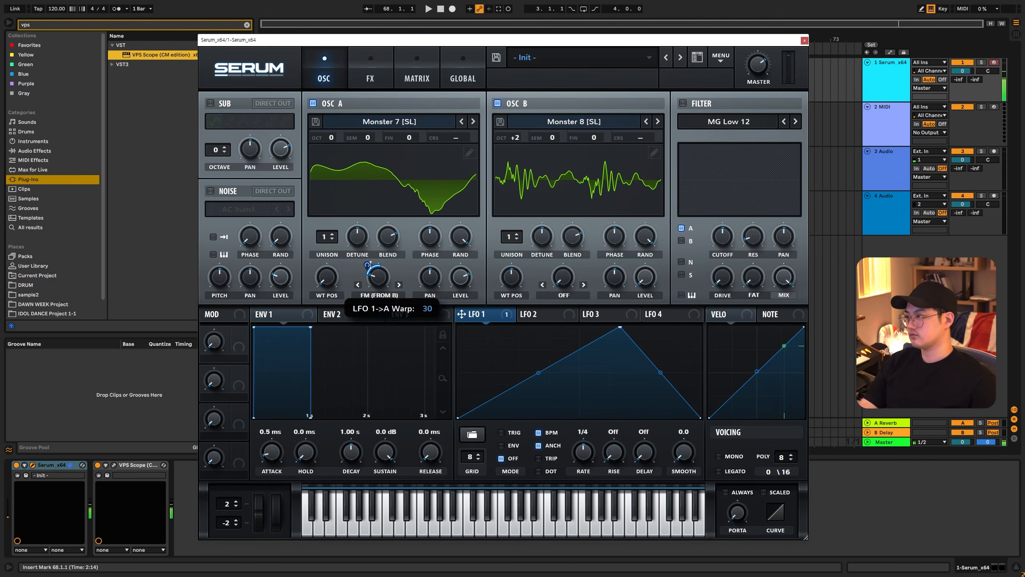
- Enable the compressor effect and set LFO 1 to TRIG mode
click(375, 78)
click(213, 228)
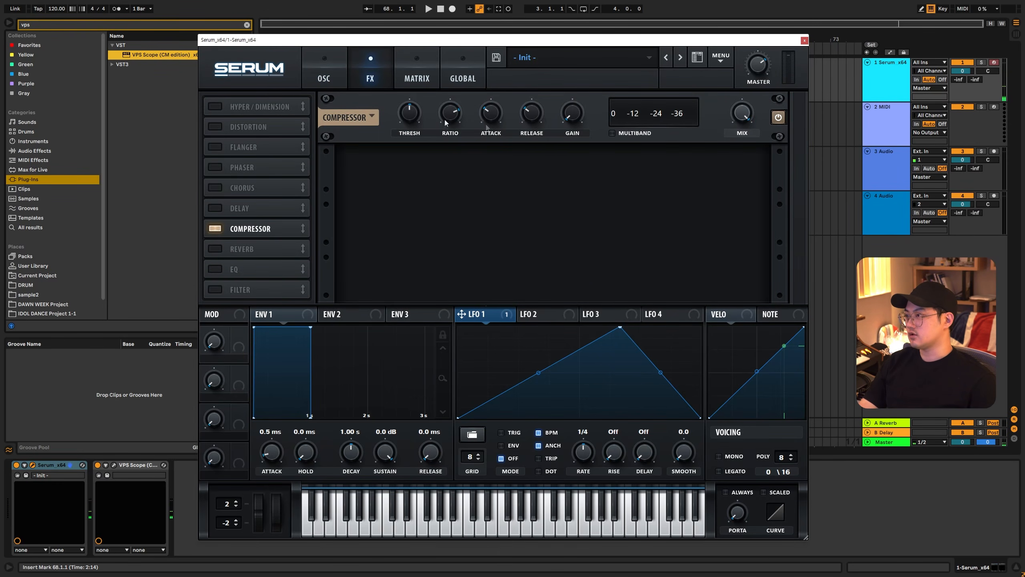
click(337, 75)
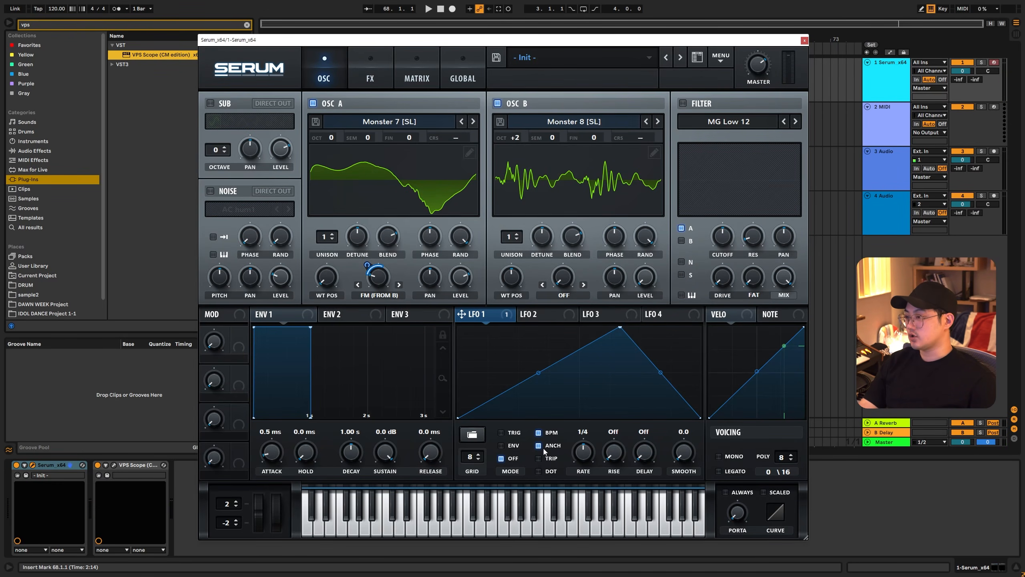
click(501, 433)
- Enable the filter as HP 12 with 38% resonance, and modulate its cutoff and FREQ with LFO 1
click(751, 199)
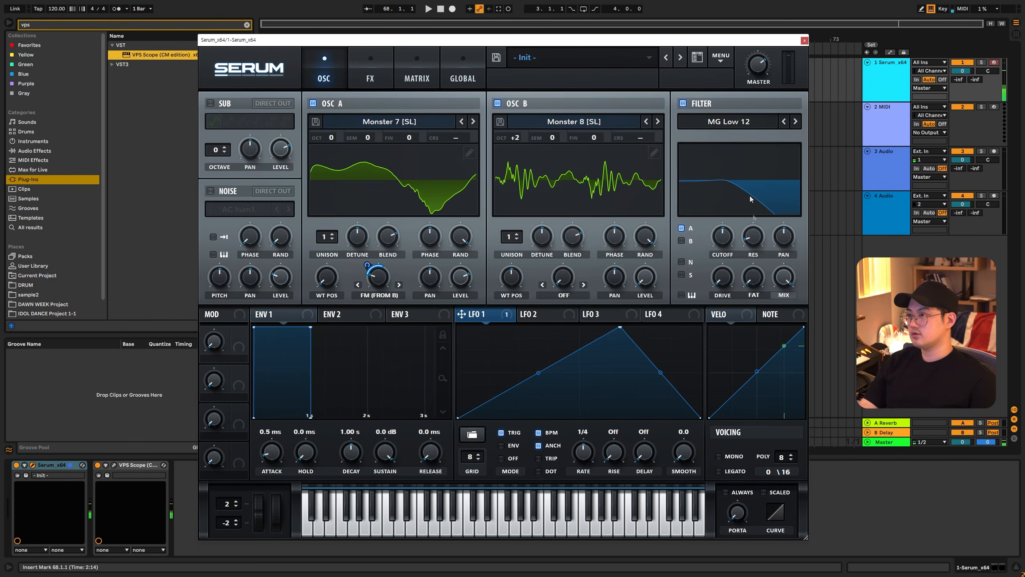
click(727, 121)
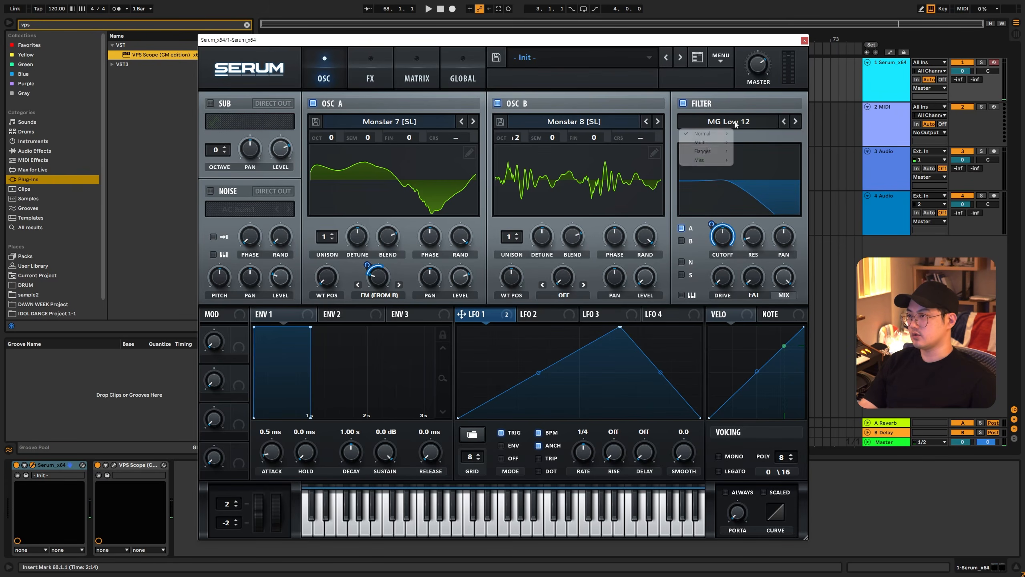
mouse_move(706, 142)
click(753, 195)
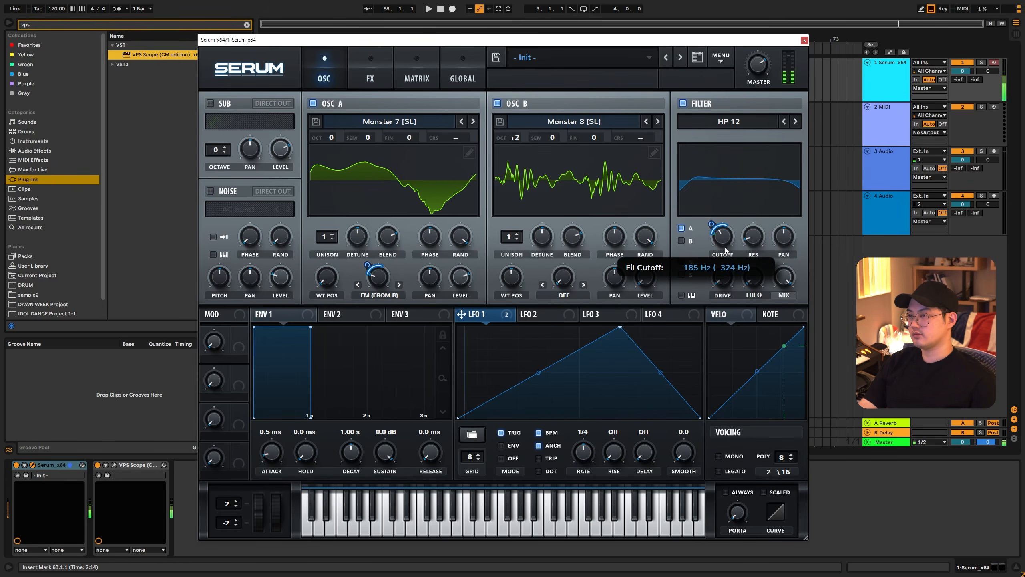
drag(754, 240, 761, 223)
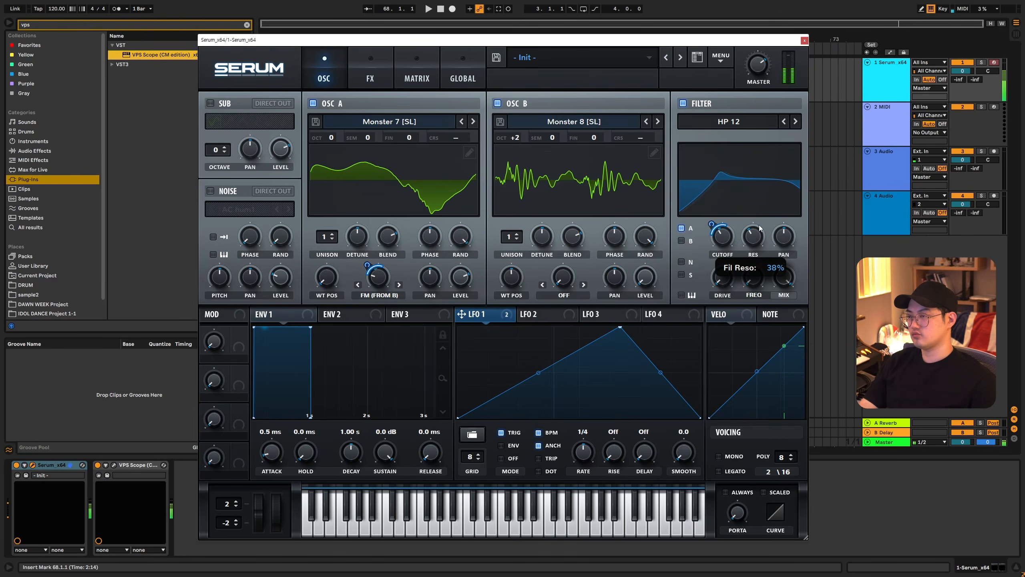
drag(495, 320, 753, 277)
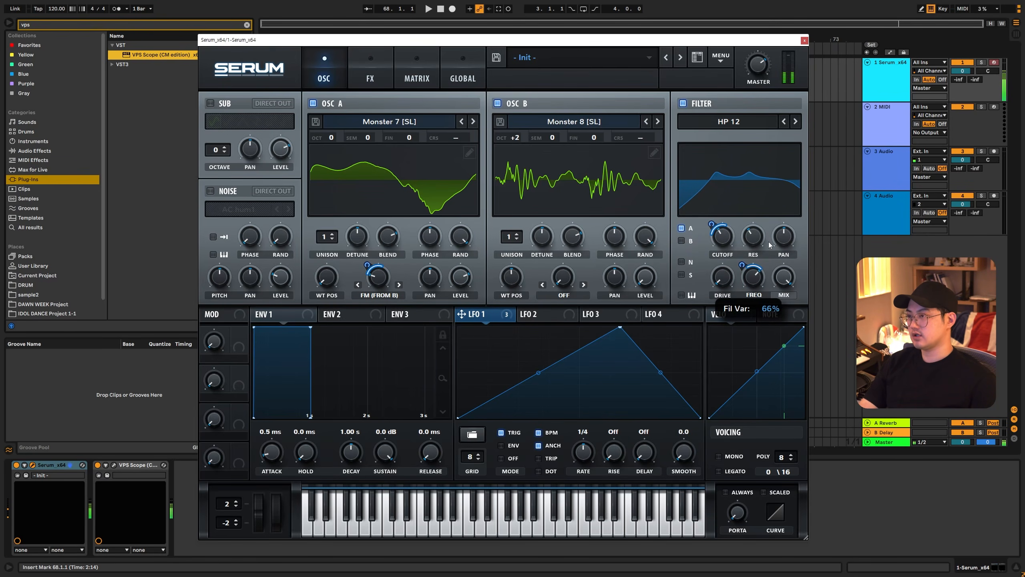
- Set the master volume to 75%, and give oscillator A 4 unison voices with LFO 1 modulating its wavetable position
drag(761, 68, 761, 61)
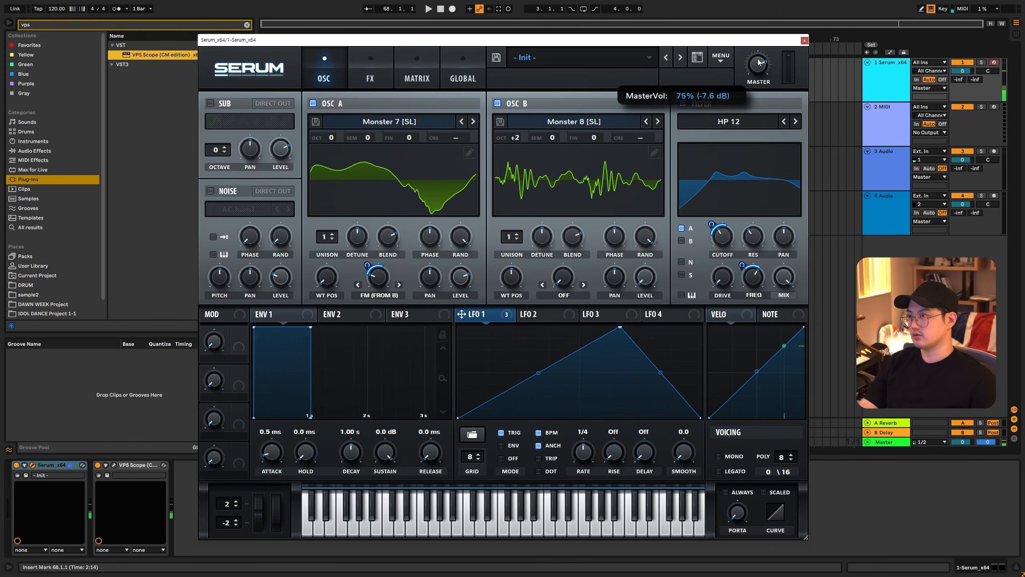
key(z)
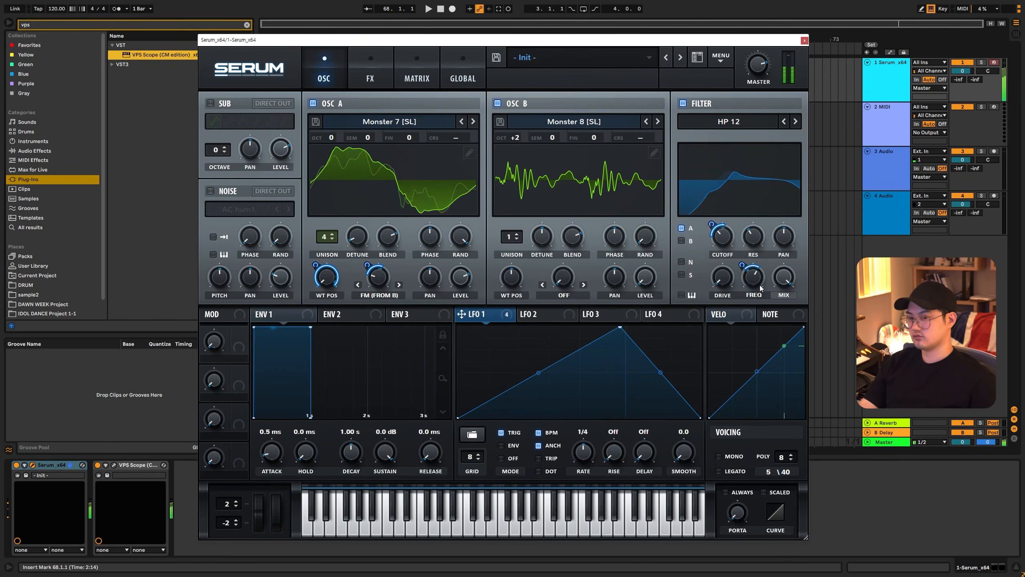
- Reshape LFO 1 into four uneven peaks at a rate of 1/2, and assign it to the filter's resonance
double_click(476, 343)
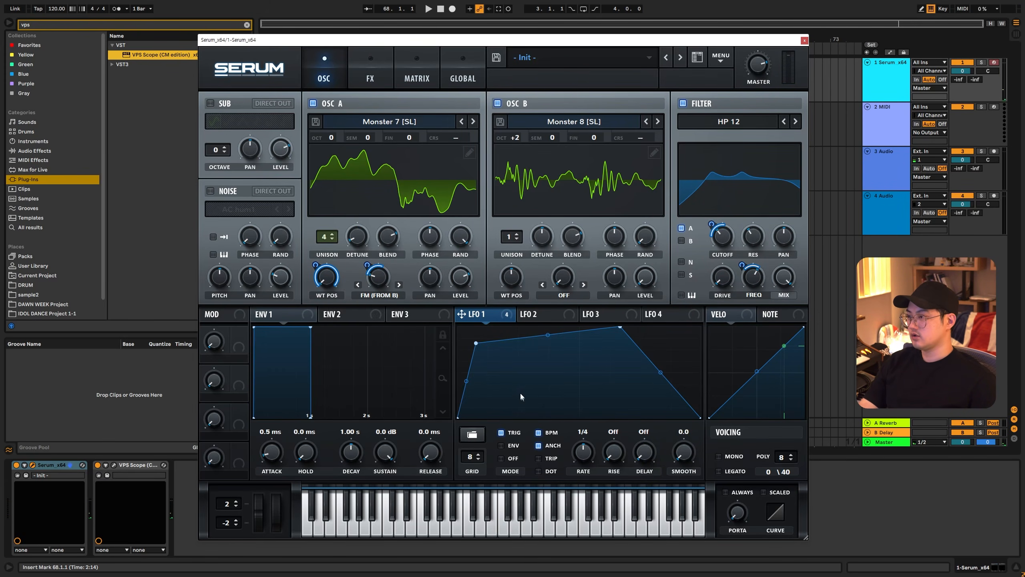
double_click(522, 396)
drag(522, 395, 533, 419)
double_click(561, 344)
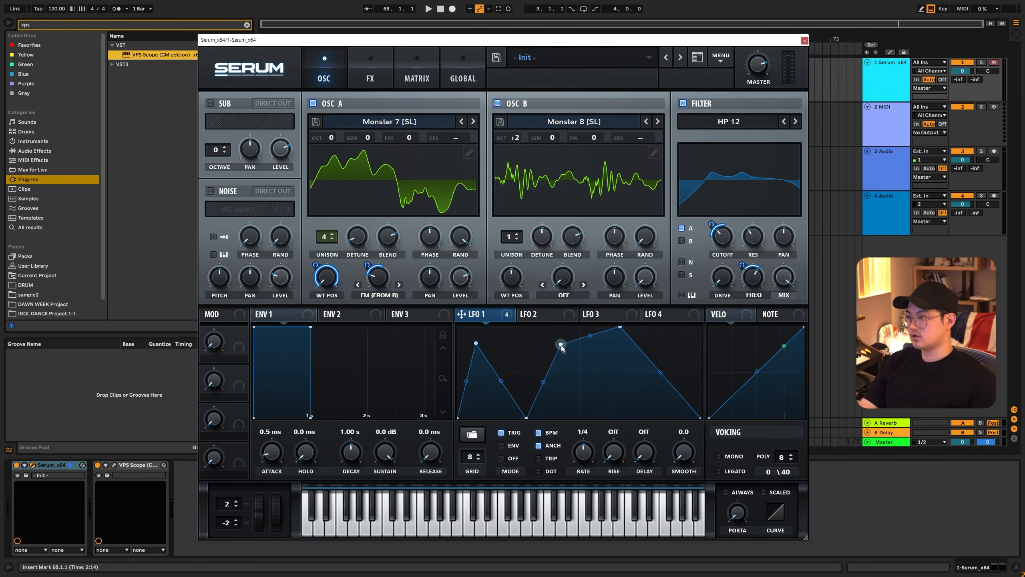
double_click(592, 408)
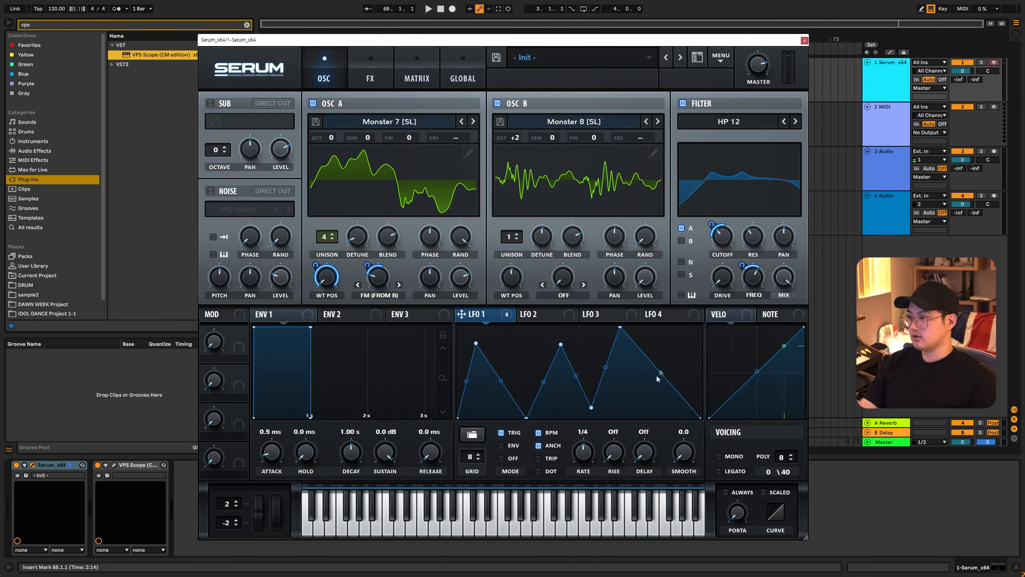
double_click(653, 407)
double_click(680, 374)
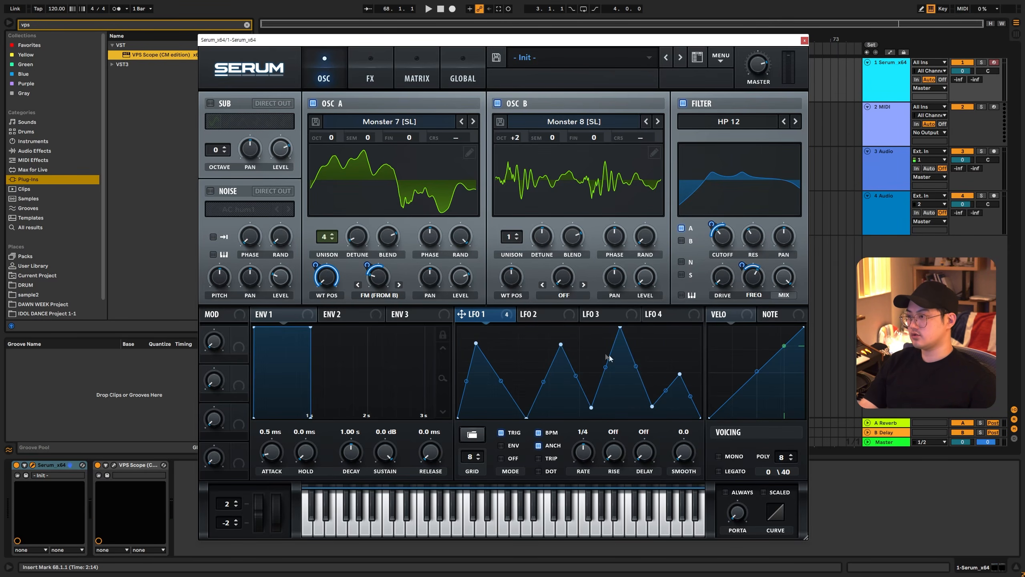
drag(561, 344, 553, 373)
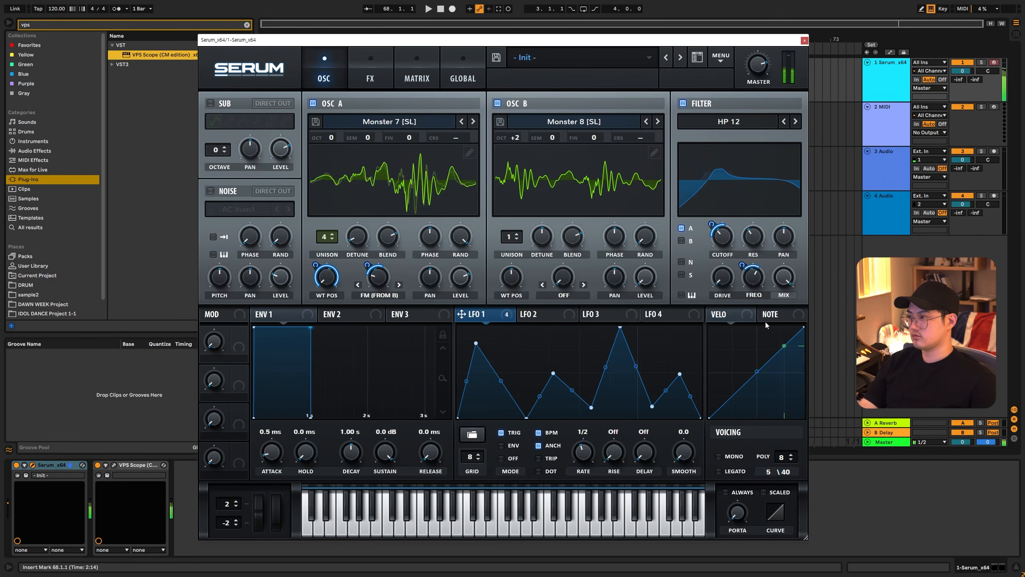
drag(461, 314, 745, 244)
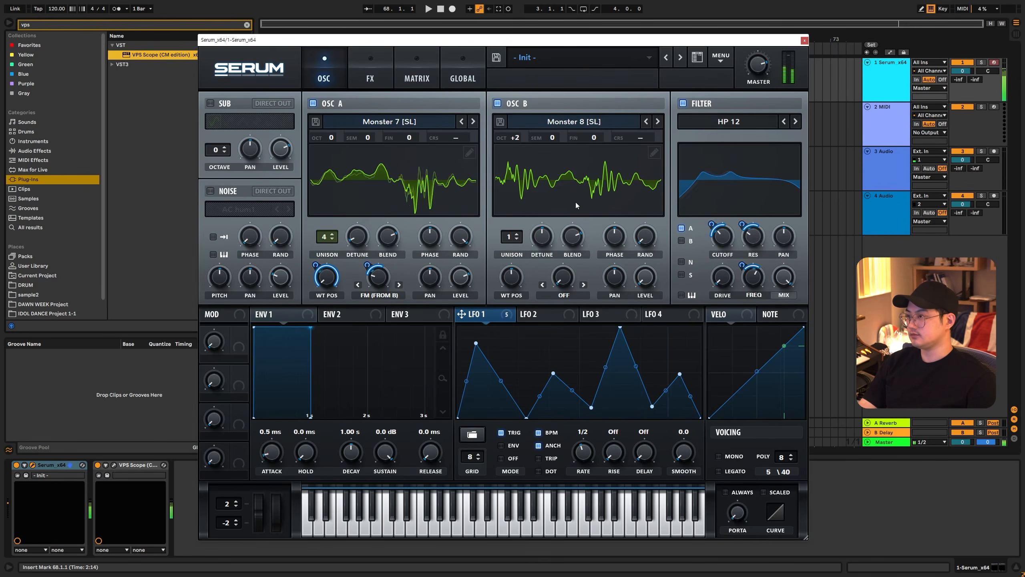
- Load the Basic Shapes wavetable into oscillator B and lower its wavetable position to the sine shape
click(550, 121)
mouse_move(541, 134)
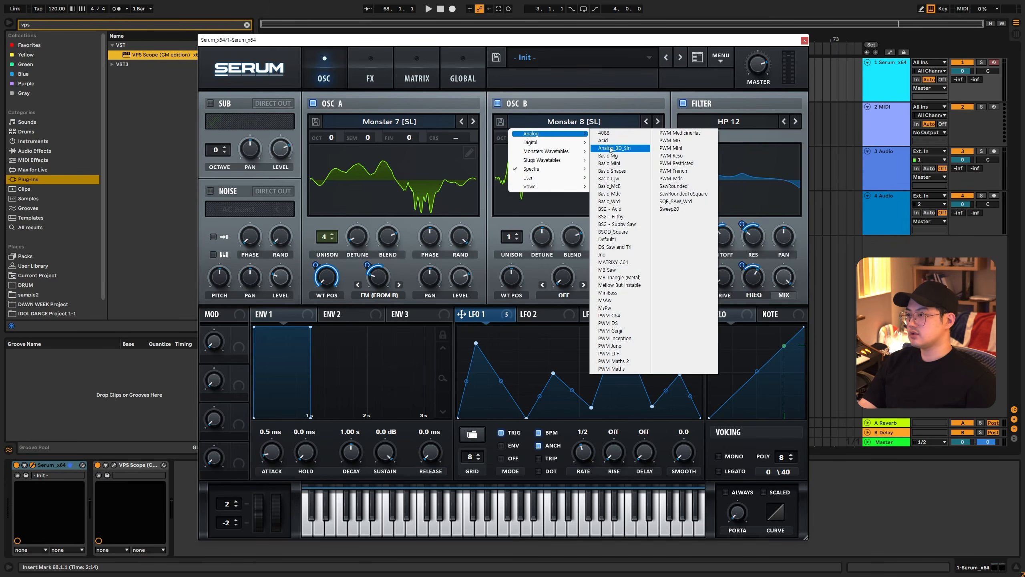
click(624, 173)
drag(513, 280, 507, 351)
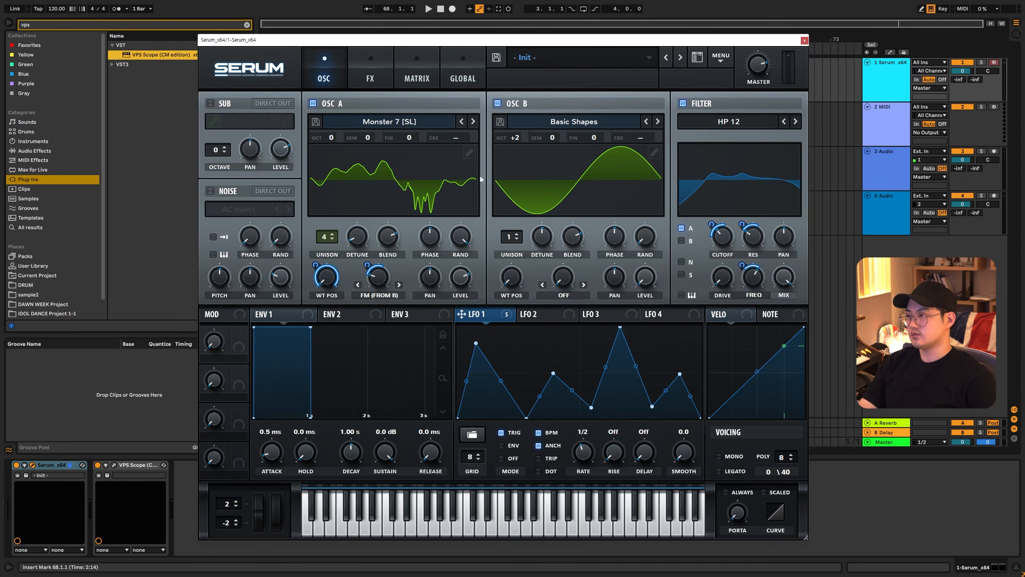
click(574, 122)
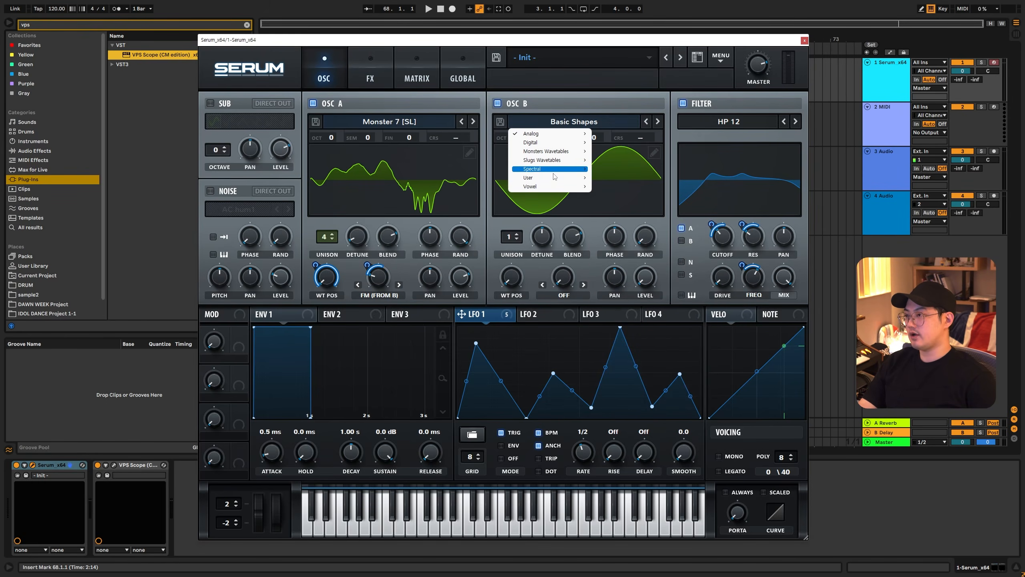
click(635, 195)
click(585, 195)
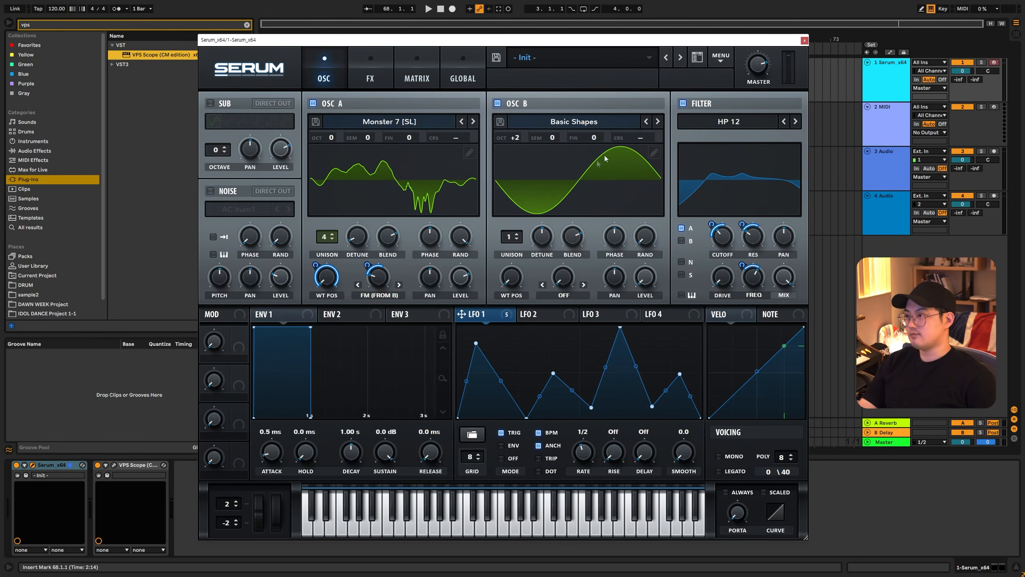
- Raise oscillator B's wavetable position to the saw shape
drag(512, 278, 516, 262)
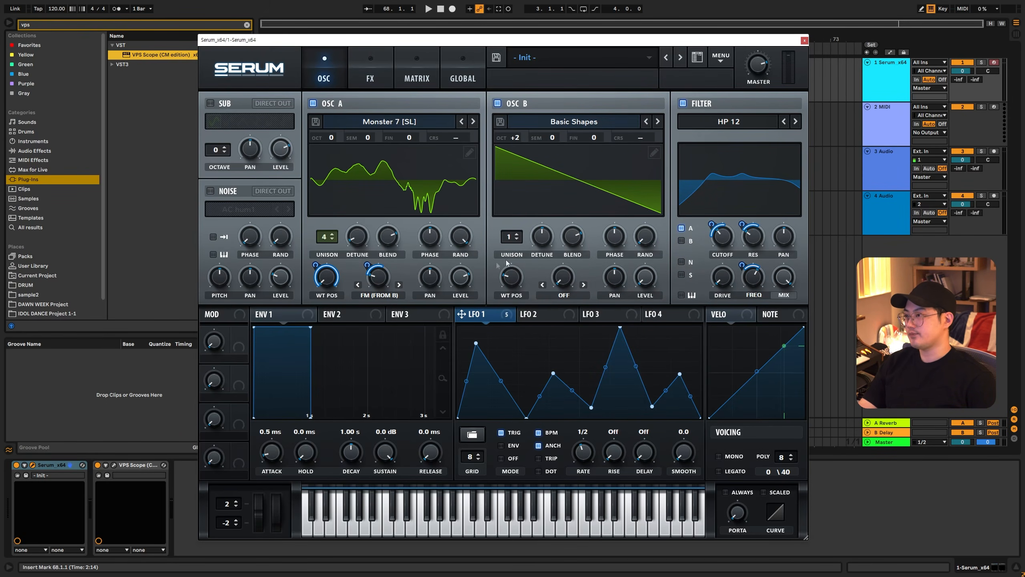